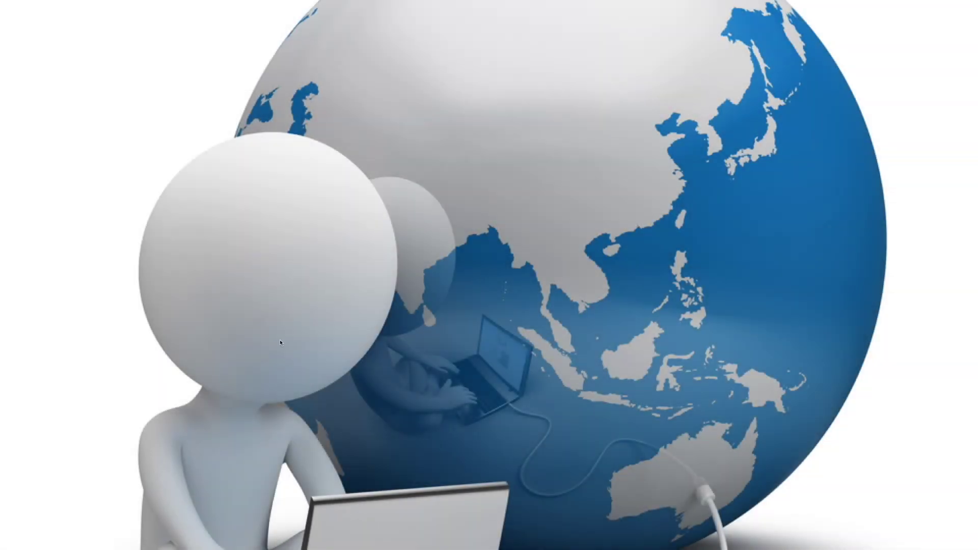
Launch Safari, move its window lower, and load the zoom.us website.
{"action": "left_click", "coordinate": [265, 527]}
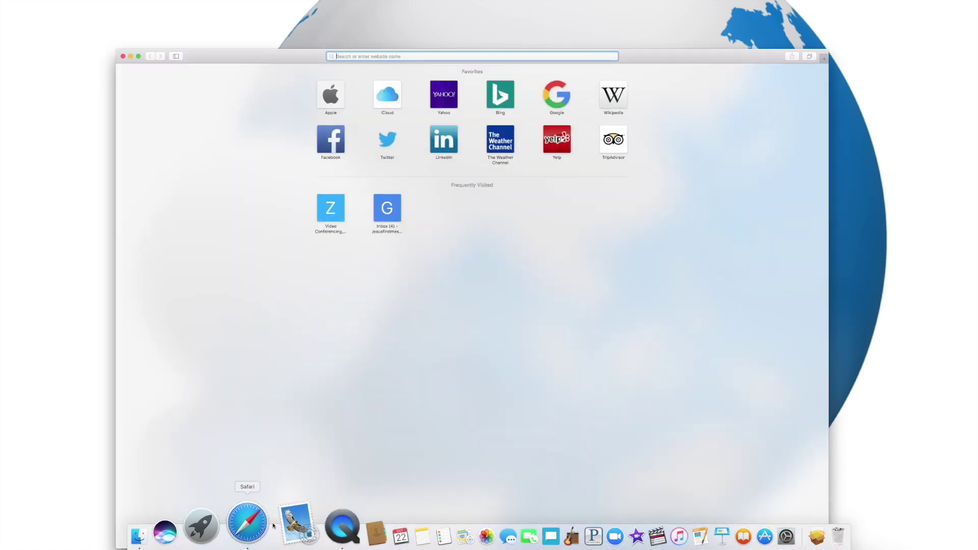
{"action": "left_click_drag", "start_coordinate": [645, 54], "coordinate": [643, 110]}
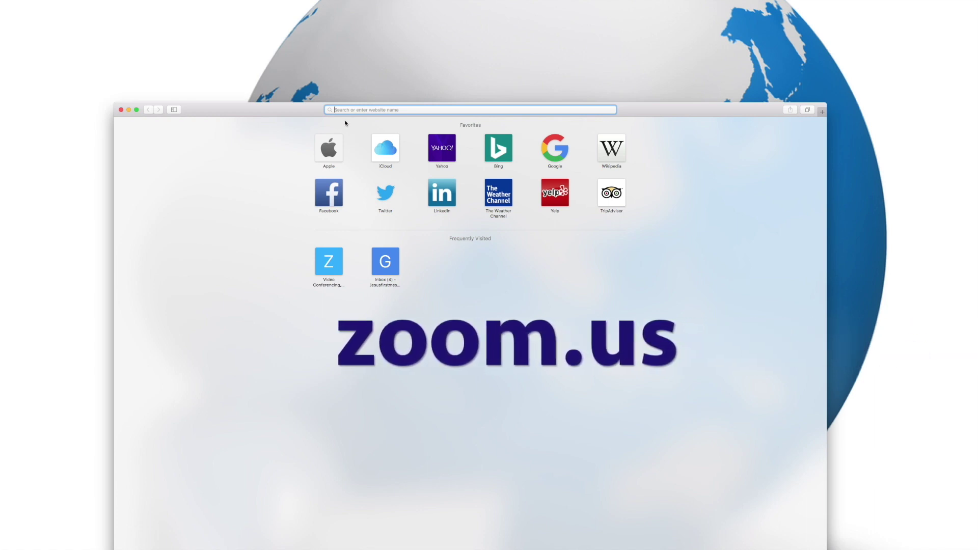
{"action": "type", "text": "zoom.us"}
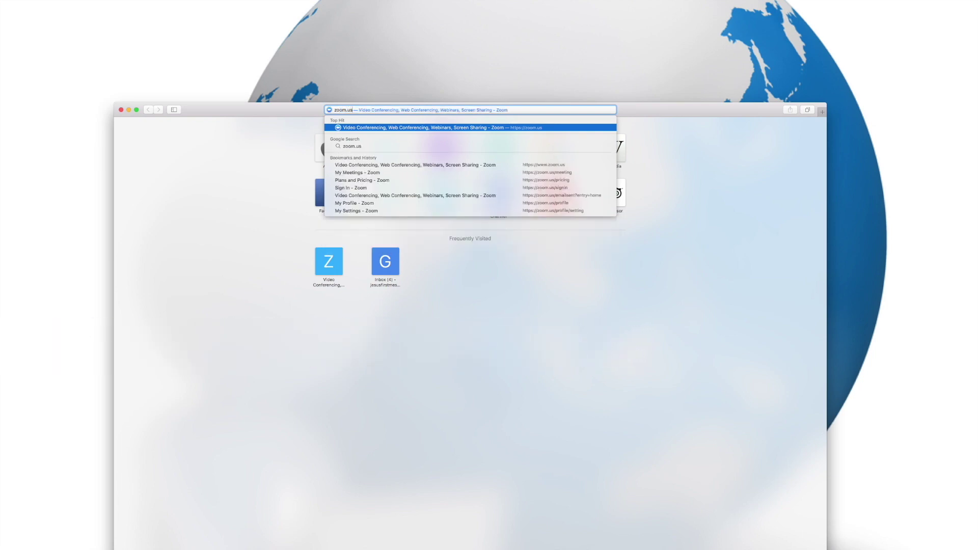
{"action": "key", "text": "Return"}
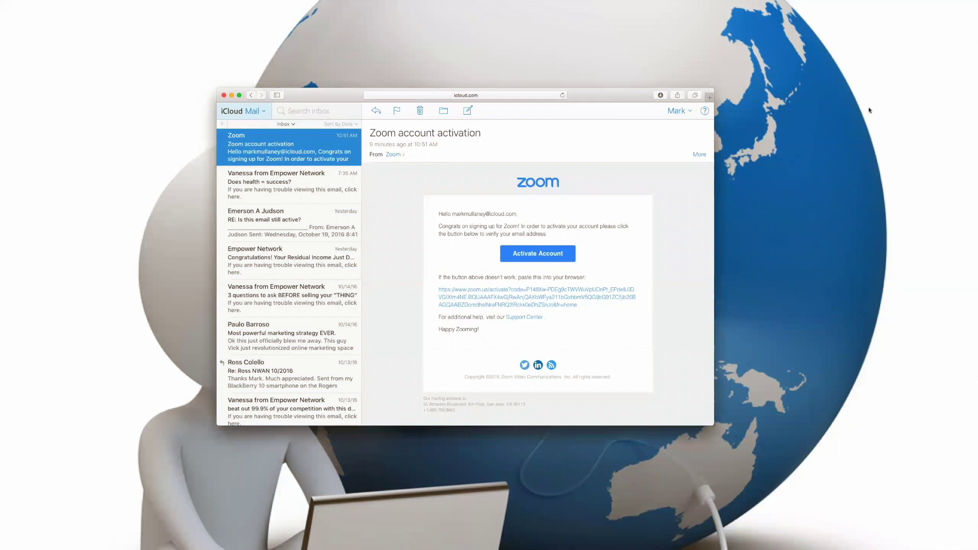
Activate the Zoom account, enter first and last name and a confirmed password, then continue.
{"action": "scroll", "coordinate": [586, 250], "scroll_direction": "down", "scroll_amount": 1}
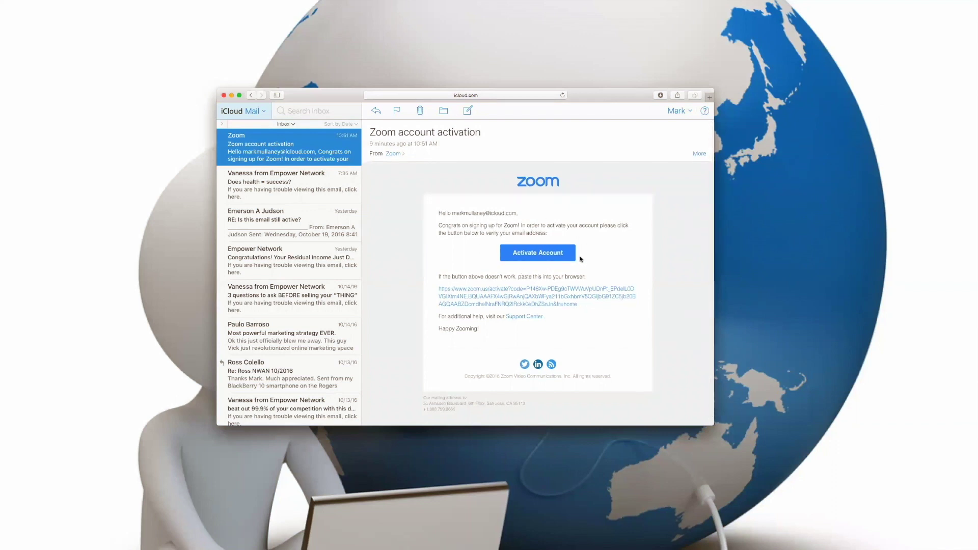
{"action": "left_click", "coordinate": [544, 253]}
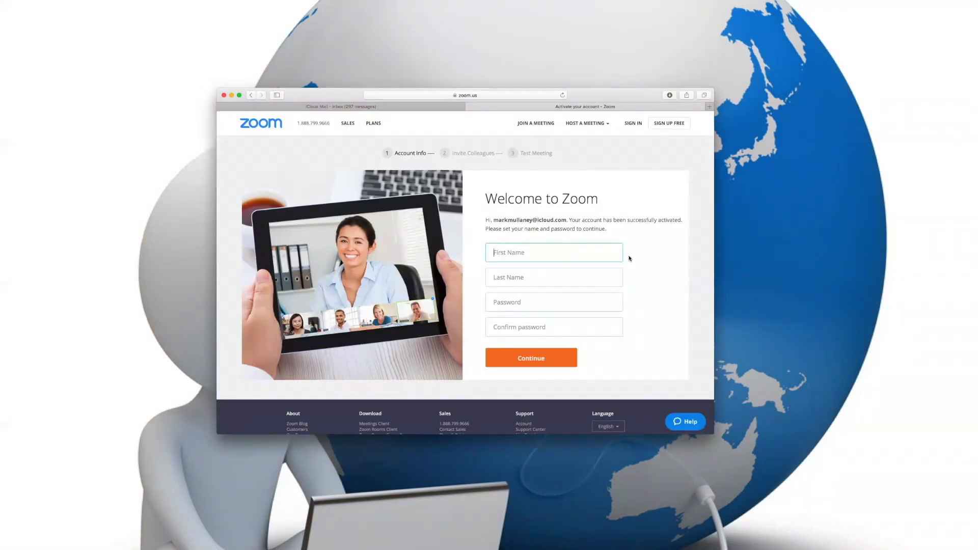
{"action": "type", "text": "Mark"}
{"action": "key", "text": "Tab"}
{"action": "type", "text": "Mullan"}
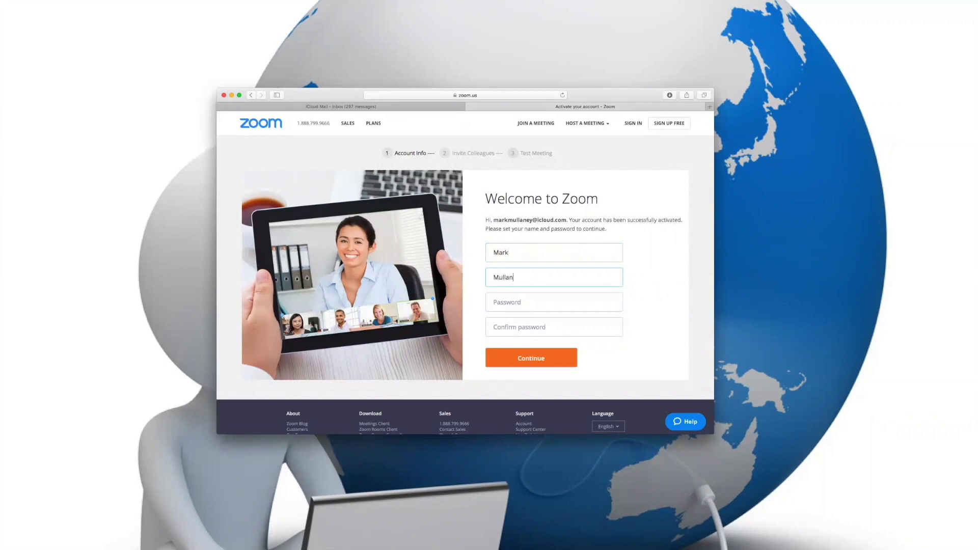
{"action": "type", "text": "ey"}
{"action": "key", "text": "Tab"}
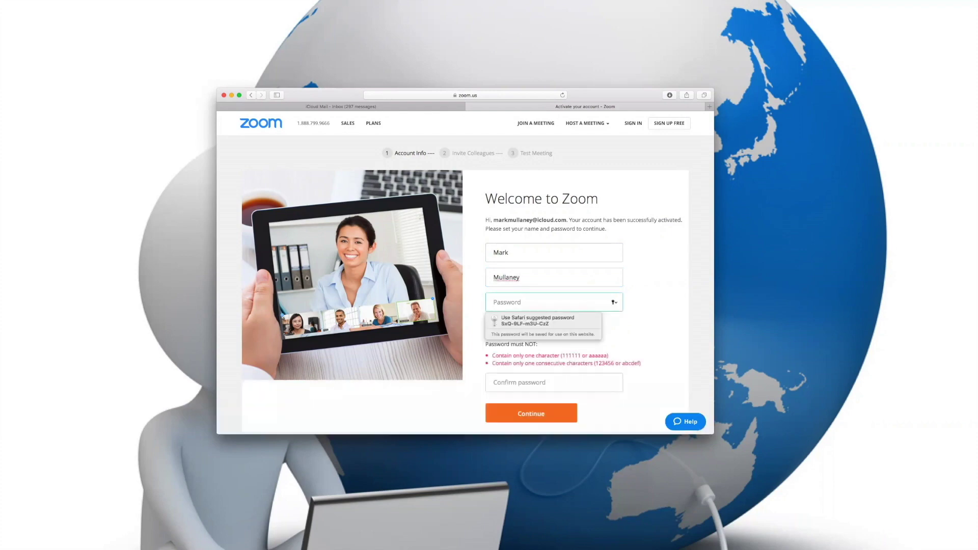
{"action": "type", "text": "•"}
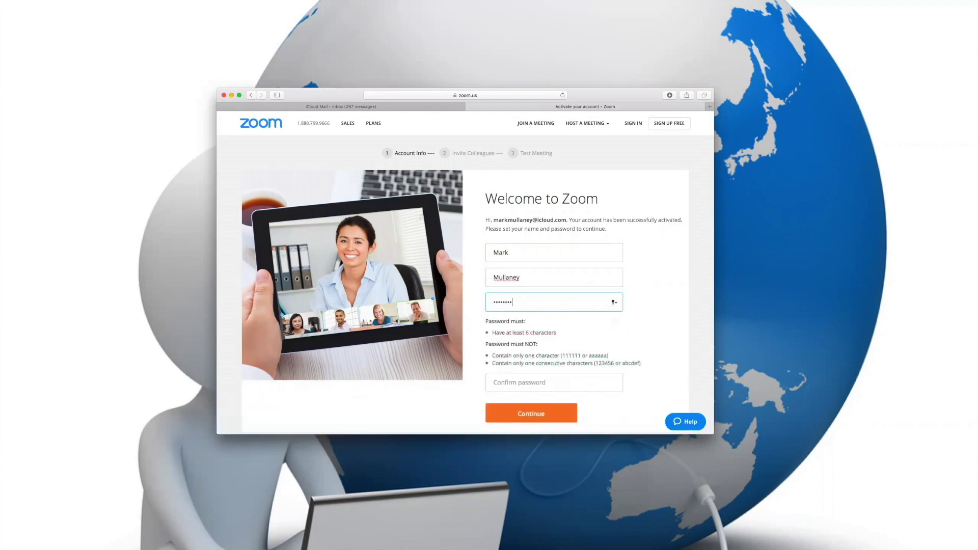
{"action": "left_click", "coordinate": [523, 384]}
{"action": "type", "text": "•"}
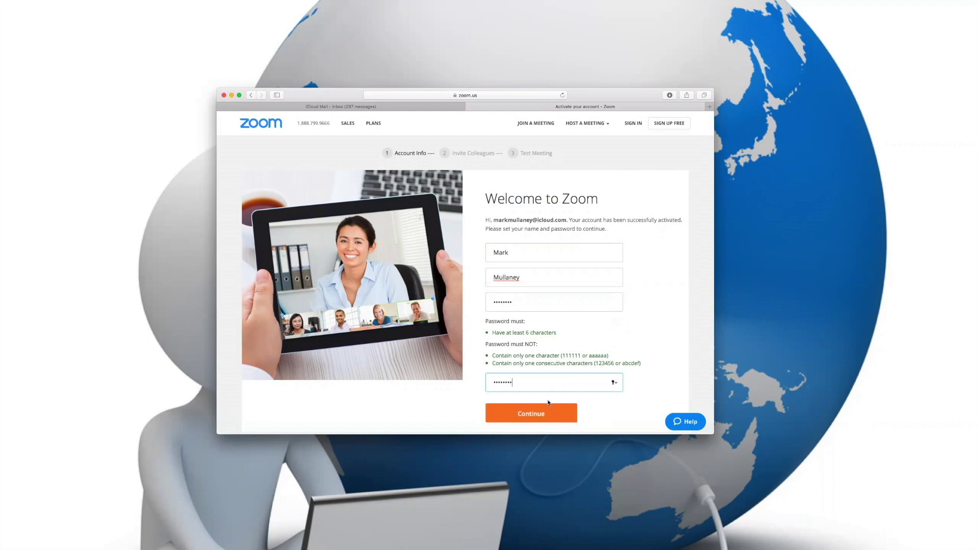
{"action": "left_click", "coordinate": [539, 416]}
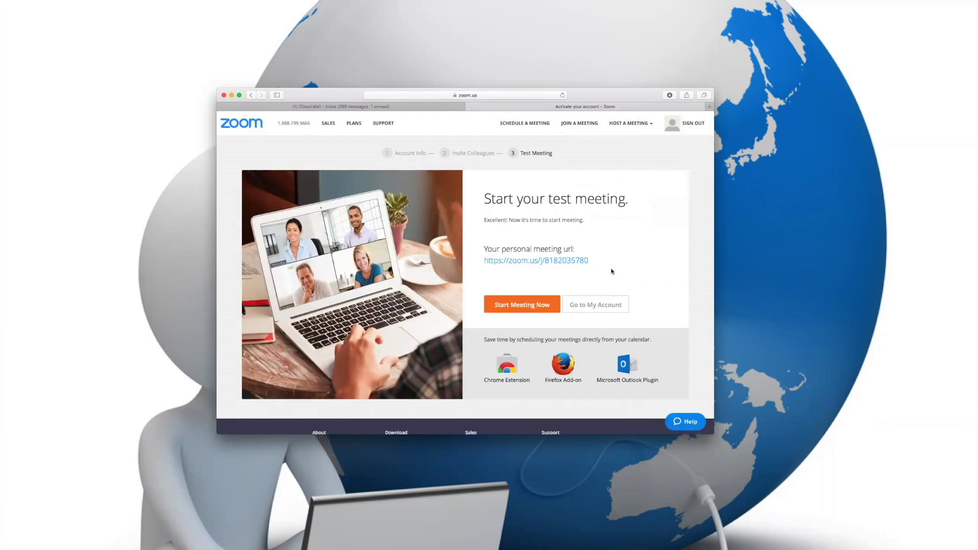
Start the test meeting so the Zoom desktop client opens signed in.
{"action": "left_click", "coordinate": [529, 306]}
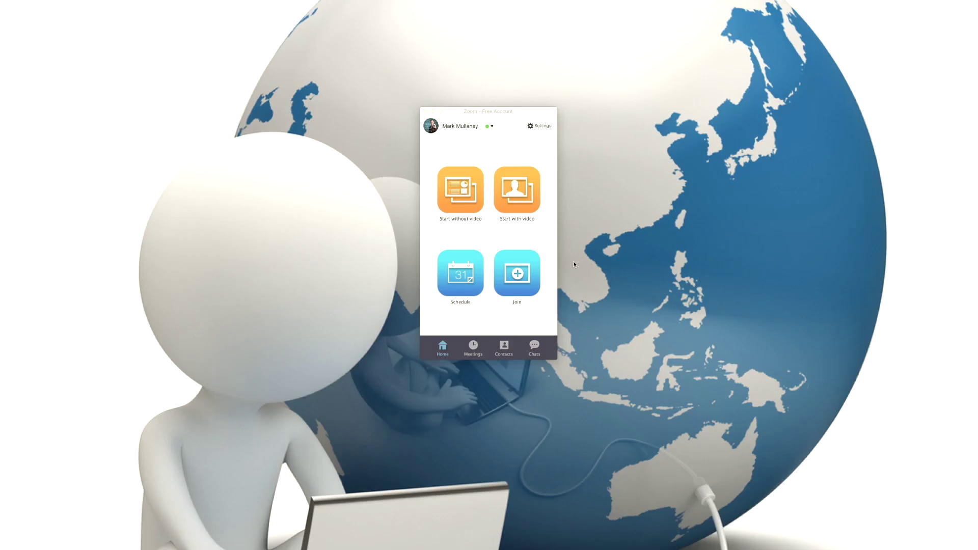
Start the Zoom meeting with the camera on.
{"action": "left_click", "coordinate": [522, 194]}
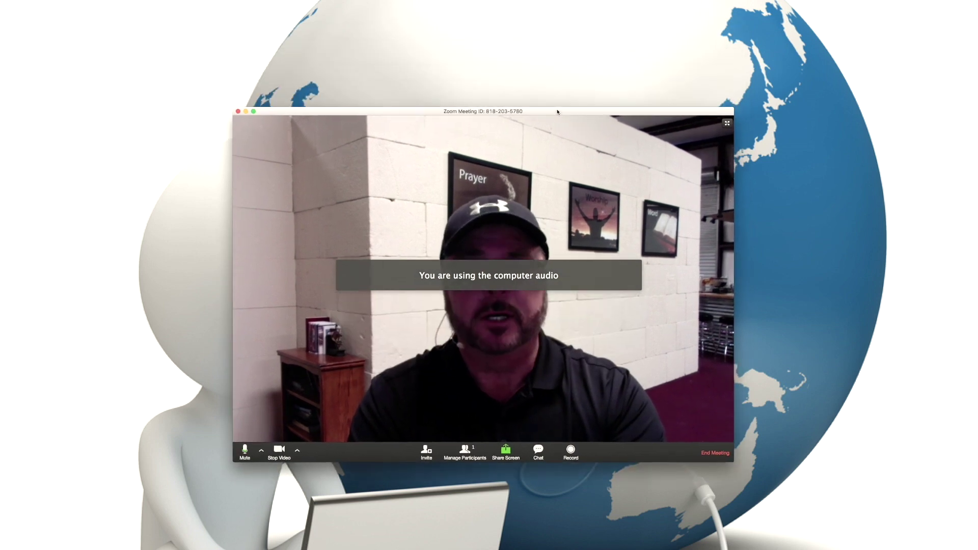
{"action": "mouse_move", "coordinate": [522, 210]}
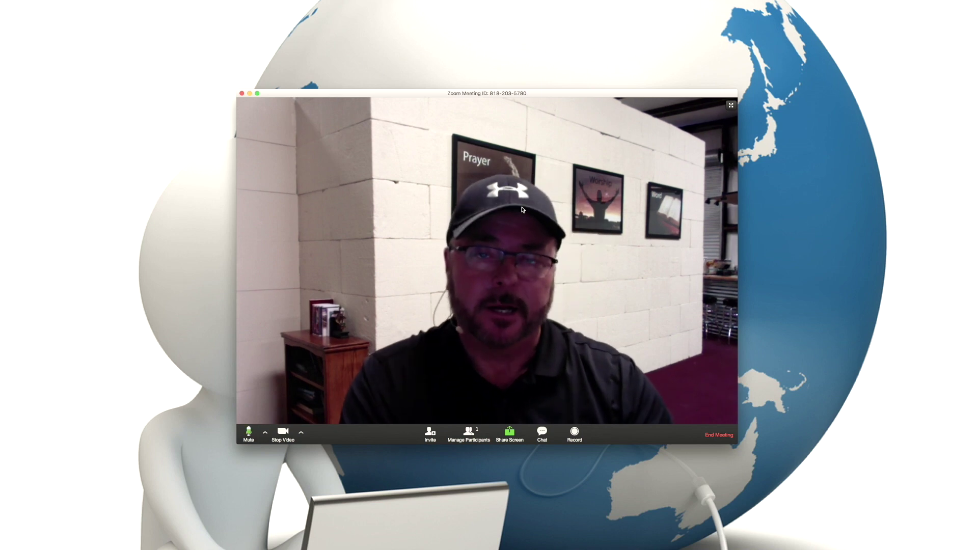
{"action": "mouse_move", "coordinate": [401, 238]}
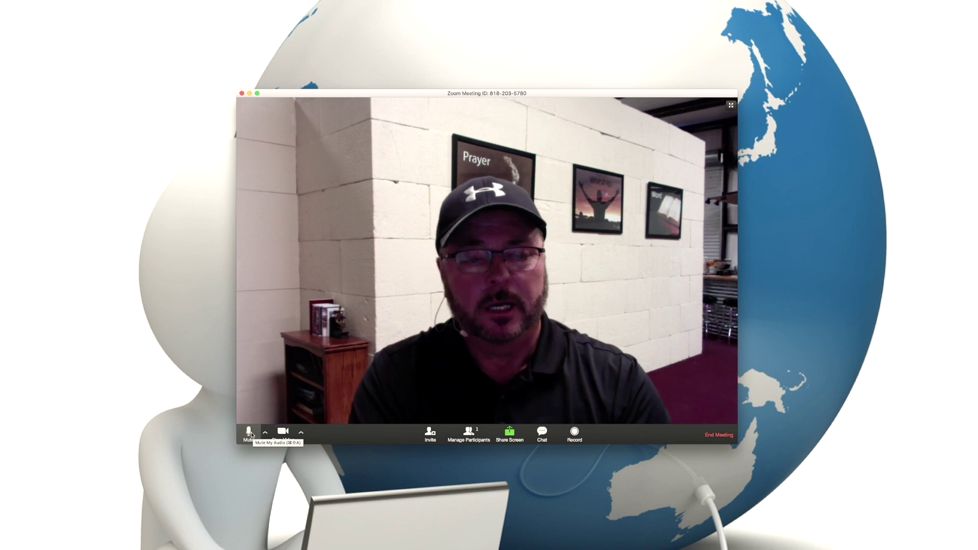
Mute then unmute the microphone, and turn the camera off and back on.
{"action": "left_click", "coordinate": [249, 434]}
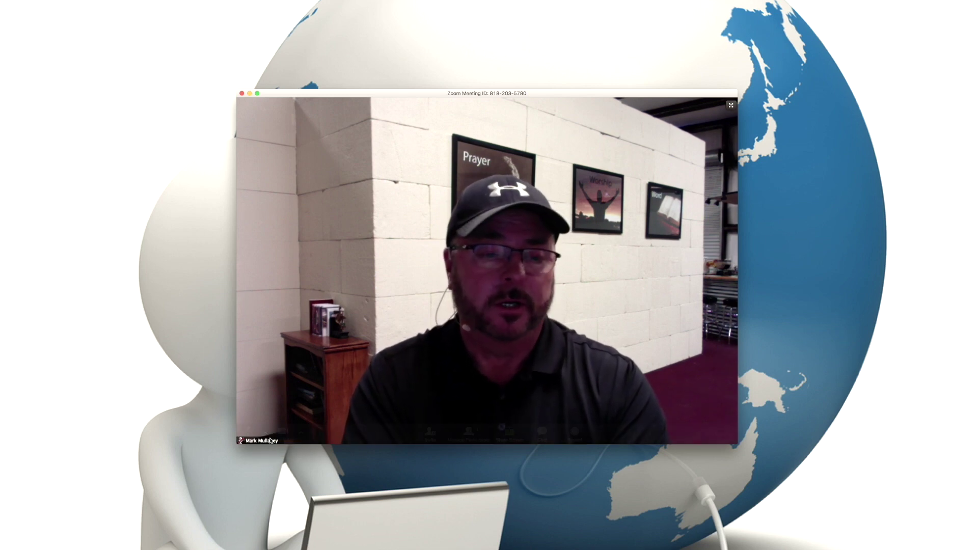
{"action": "left_click", "coordinate": [248, 433]}
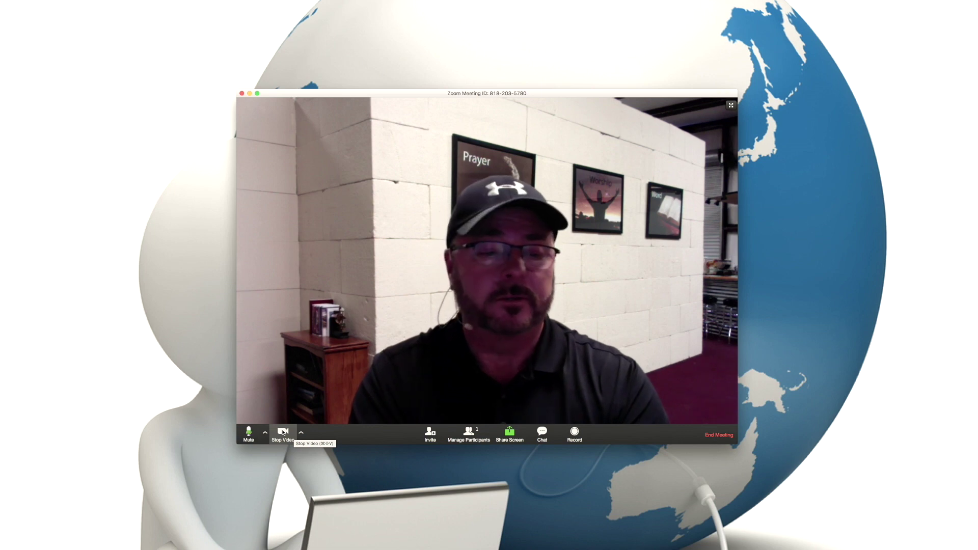
{"action": "left_click", "coordinate": [283, 433]}
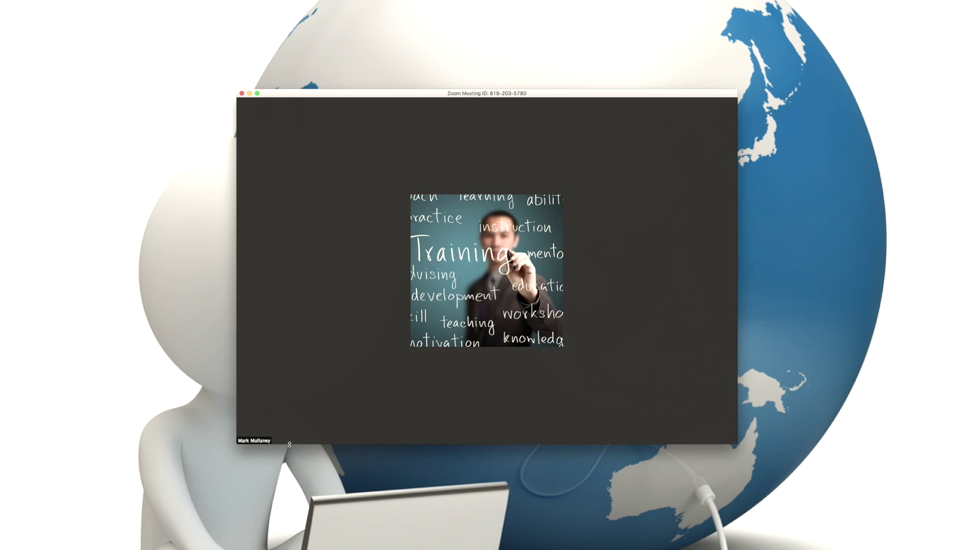
{"action": "mouse_move", "coordinate": [283, 433]}
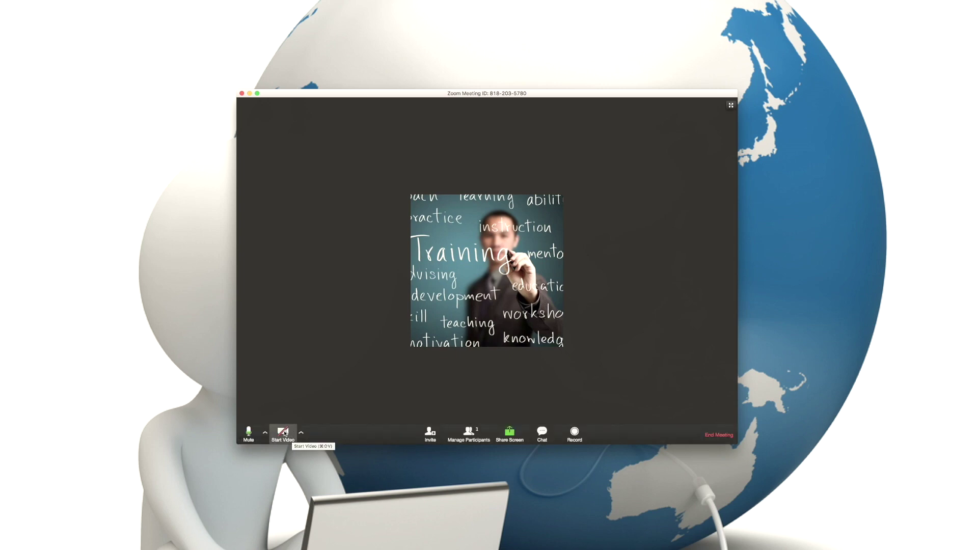
{"action": "left_click", "coordinate": [284, 434]}
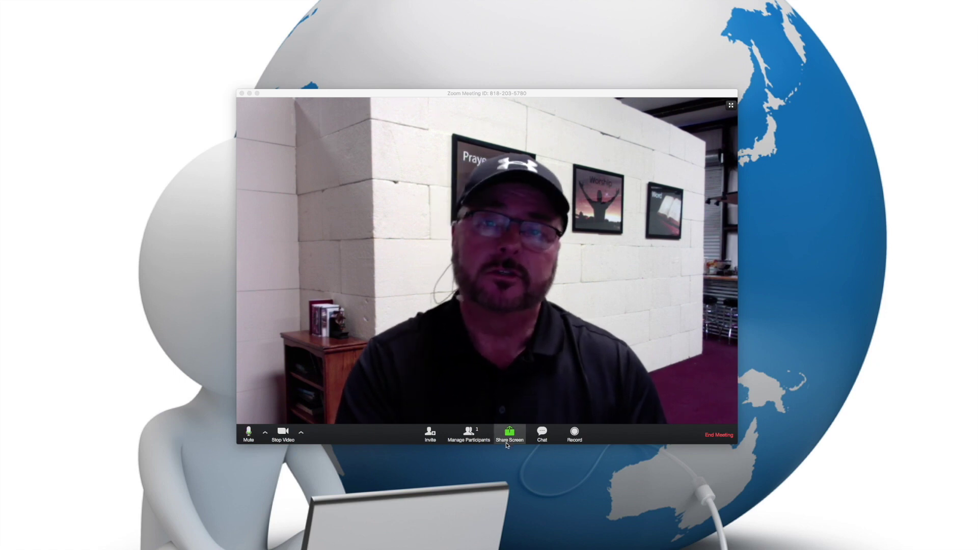
Share Desktop 1 with the meeting.
{"action": "left_click", "coordinate": [511, 434]}
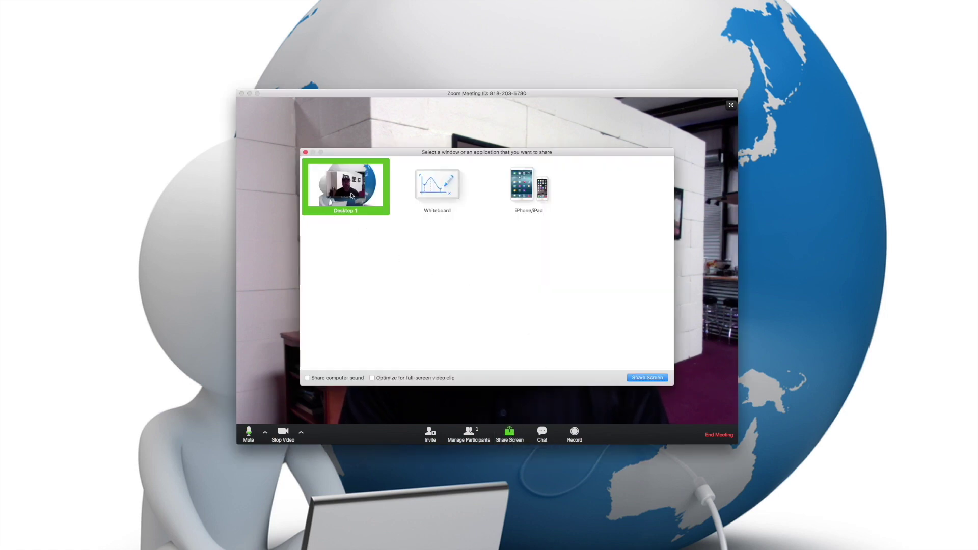
{"action": "left_click", "coordinate": [634, 378]}
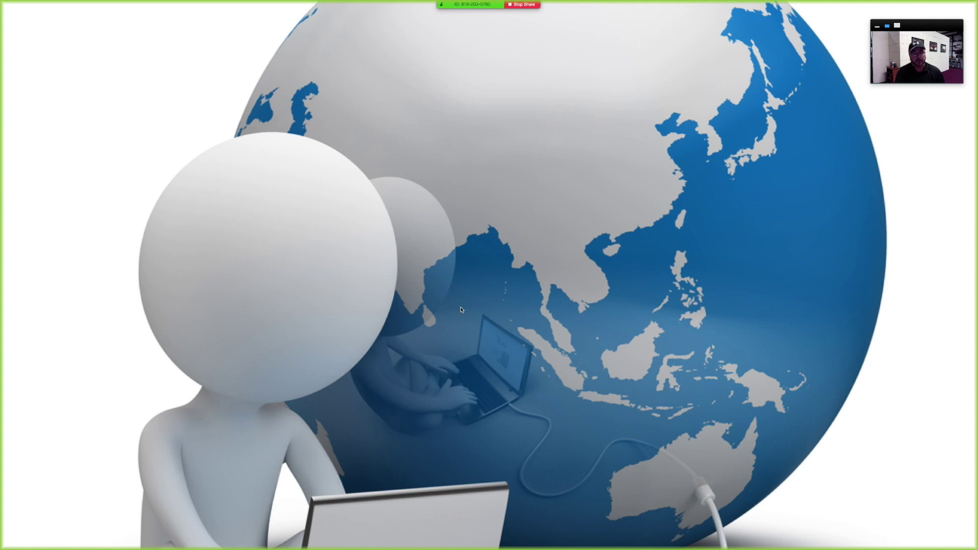
Open Safari and go to aseaglobal.com by typing 'ase' in the address bar.
{"action": "mouse_move", "coordinate": [337, 545]}
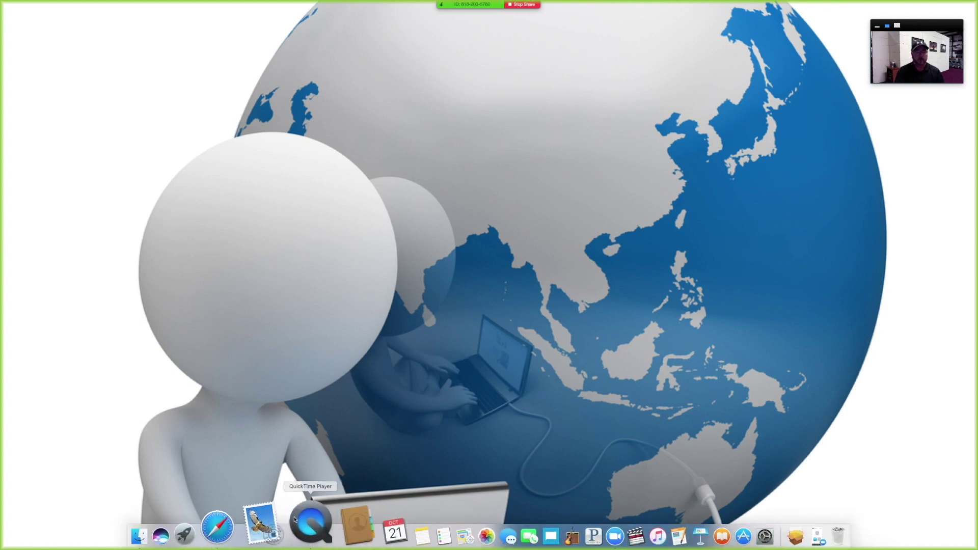
{"action": "left_click", "coordinate": [257, 516]}
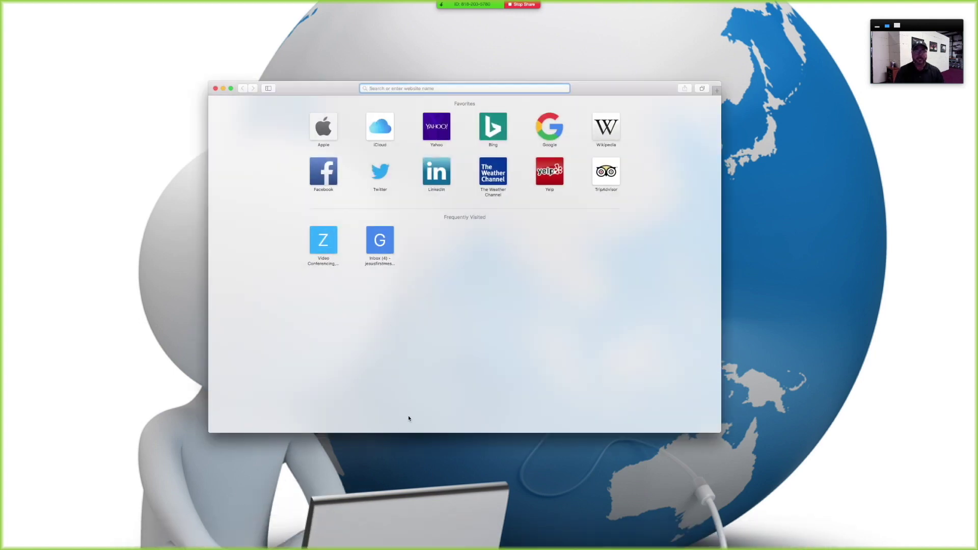
{"action": "type", "text": "ASE"}
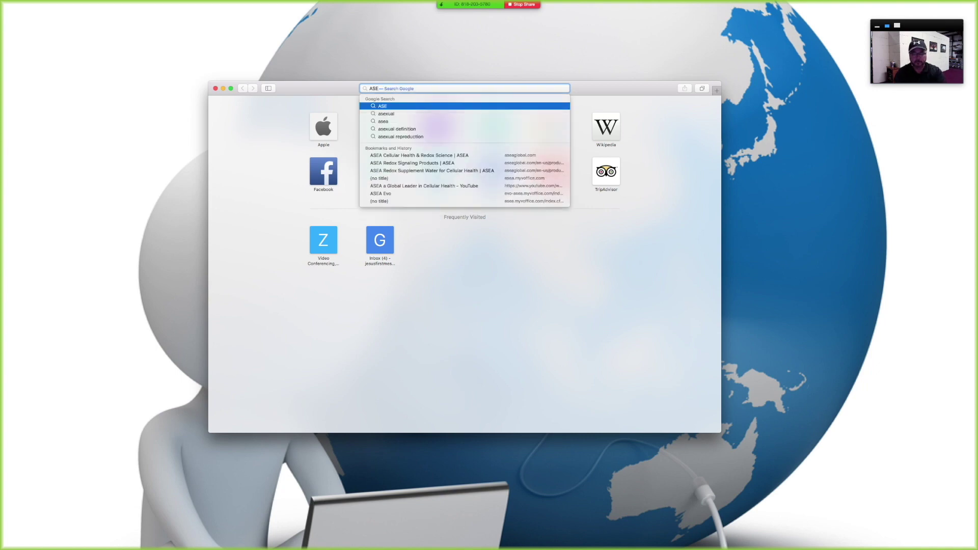
{"action": "key", "text": "BackSpace"}
{"action": "key", "text": "BackSpace"}
{"action": "key", "text": "BackSpace"}
{"action": "type", "text": "aseaglobal.com"}
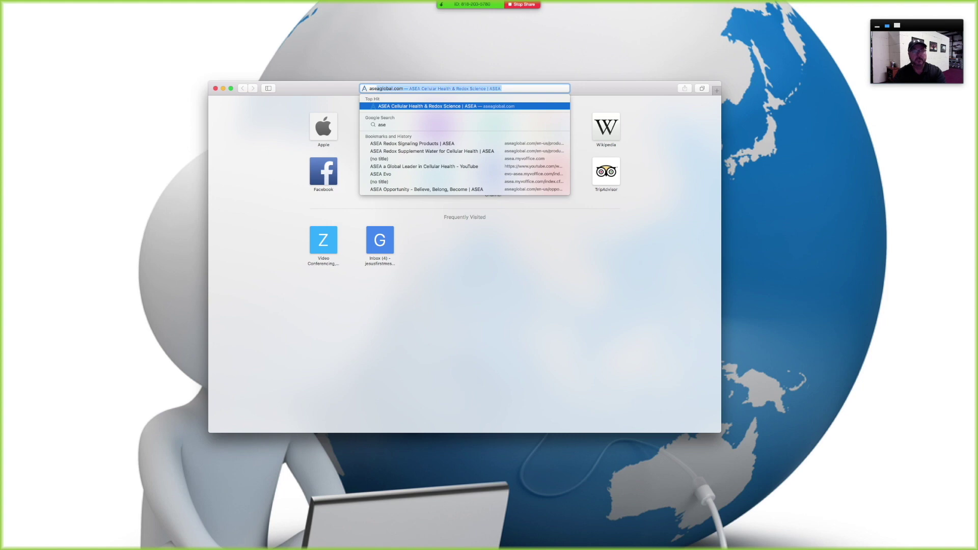
{"action": "key", "text": "Return"}
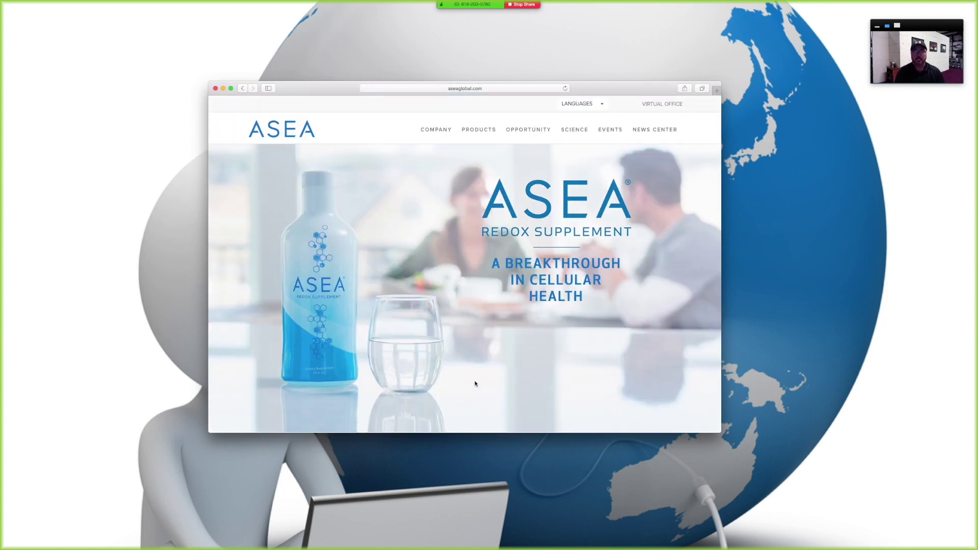
Open the ASEA Redox Supplement page from the Products menu.
{"action": "scroll", "coordinate": [475, 384], "scroll_direction": "down", "scroll_amount": 10}
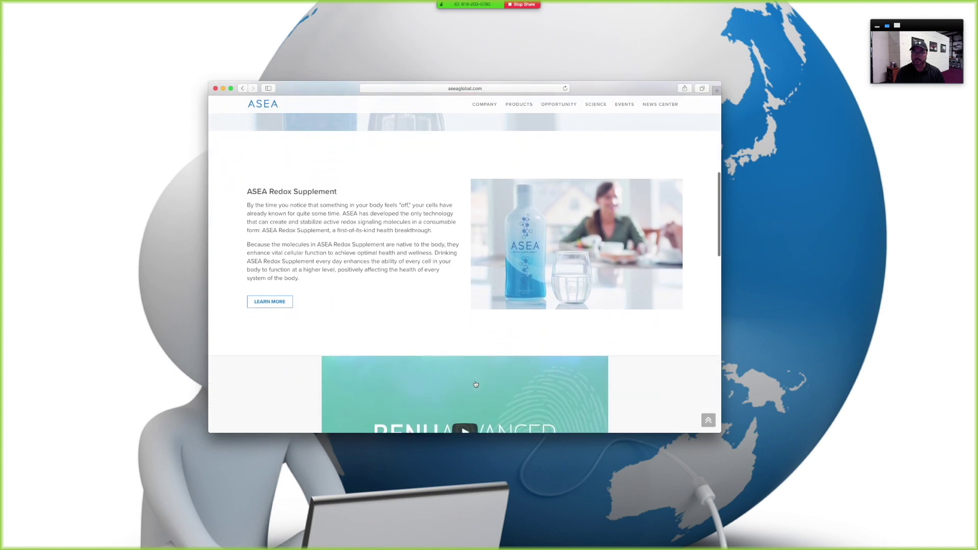
{"action": "scroll", "coordinate": [568, 206], "scroll_direction": "up", "scroll_amount": 10}
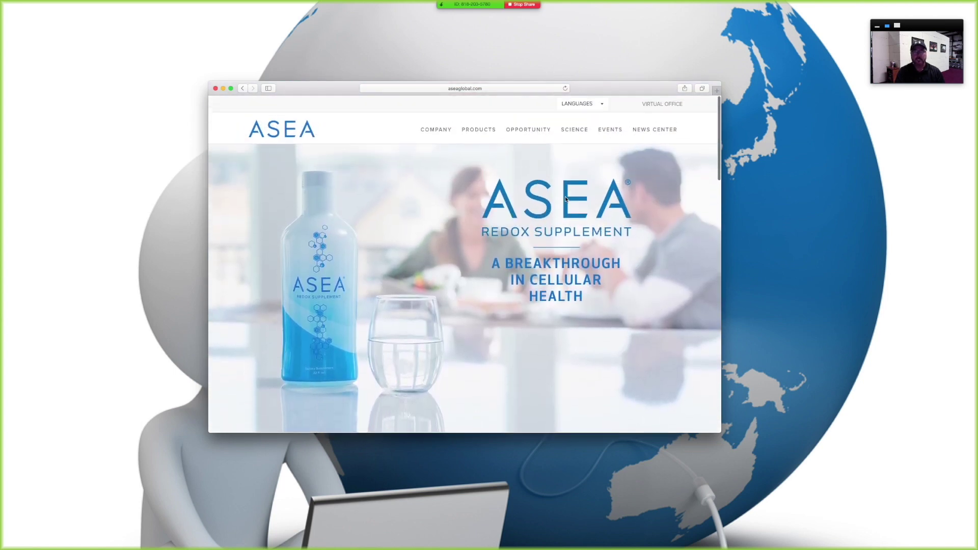
{"action": "mouse_move", "coordinate": [487, 134]}
{"action": "left_click", "coordinate": [487, 156]}
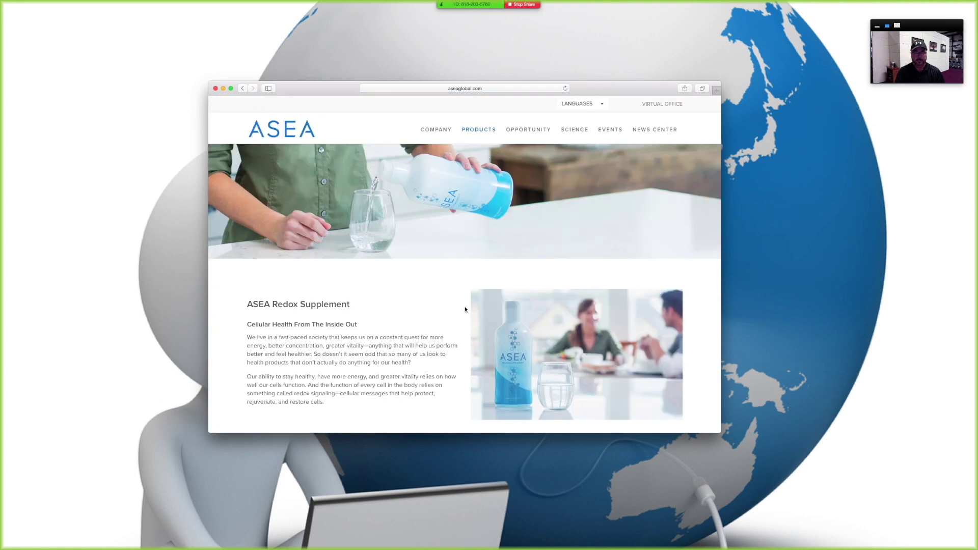
Play the product video, toggle full screen on and off, and pause it at 0:14.
{"action": "scroll", "coordinate": [465, 309], "scroll_direction": "down", "scroll_amount": 5}
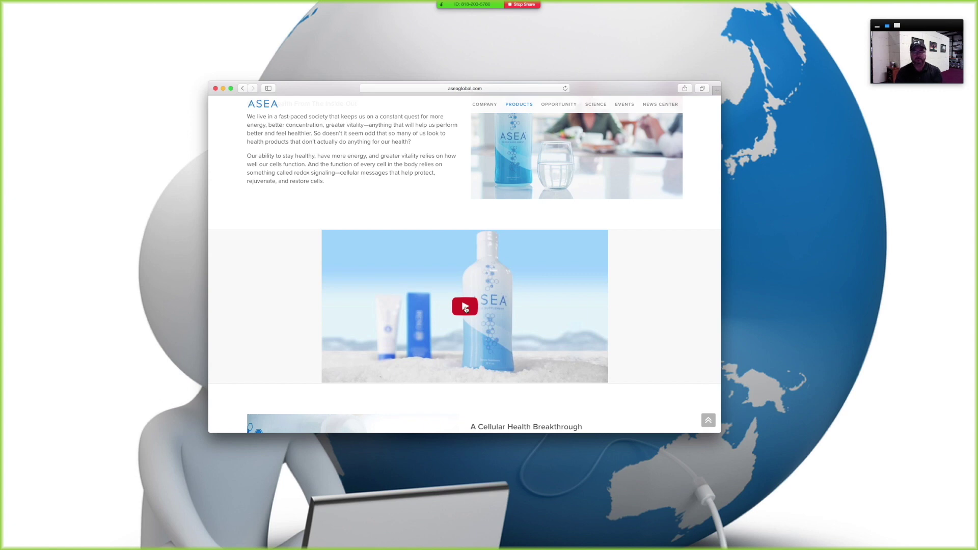
{"action": "left_click", "coordinate": [466, 308]}
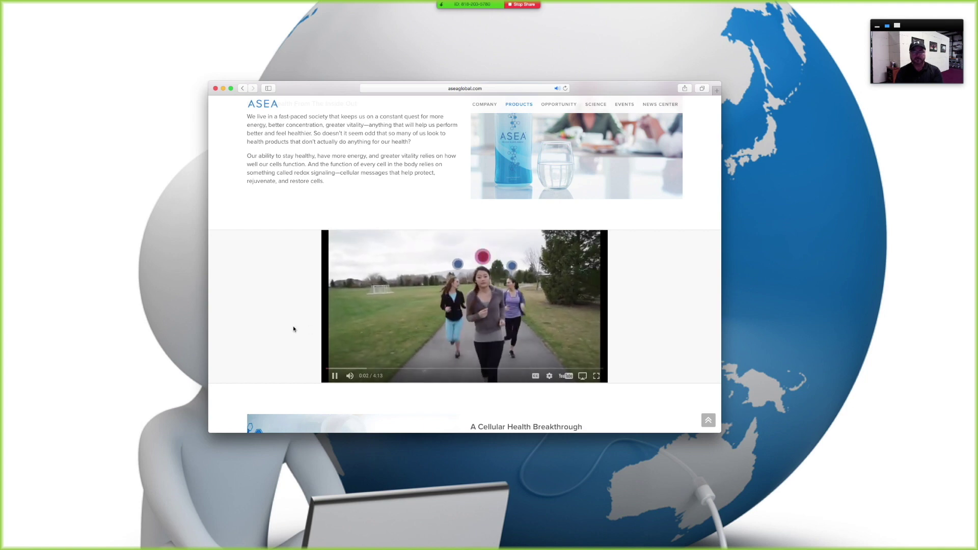
{"action": "left_click", "coordinate": [596, 377]}
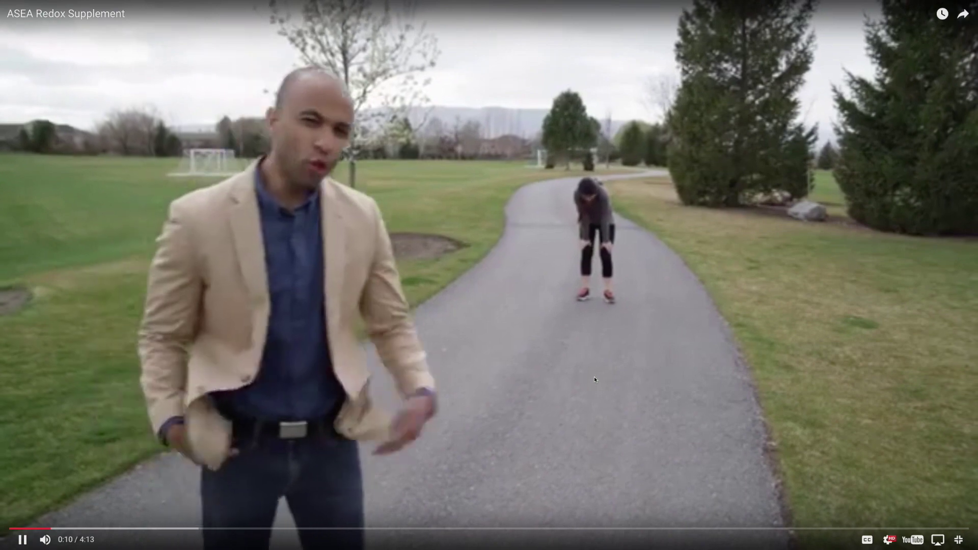
{"action": "key", "text": "Escape"}
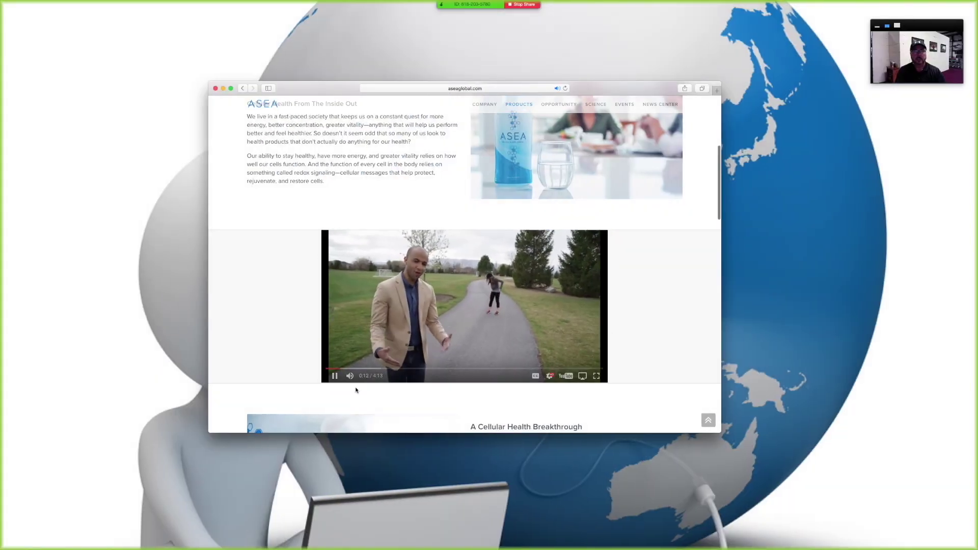
{"action": "left_click", "coordinate": [335, 376]}
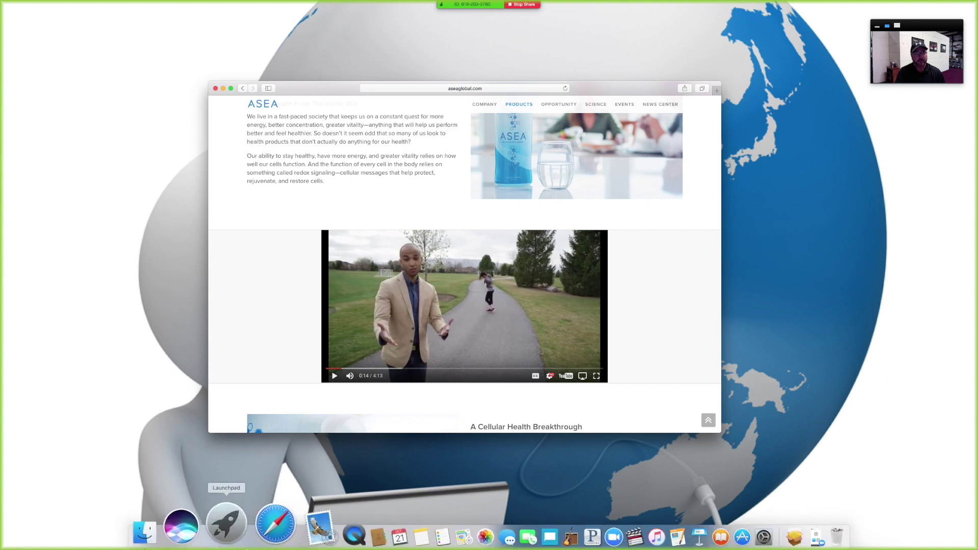
Open the Screen Shot image from the Documents > Zoom folder in Finder.
{"action": "left_click", "coordinate": [198, 528]}
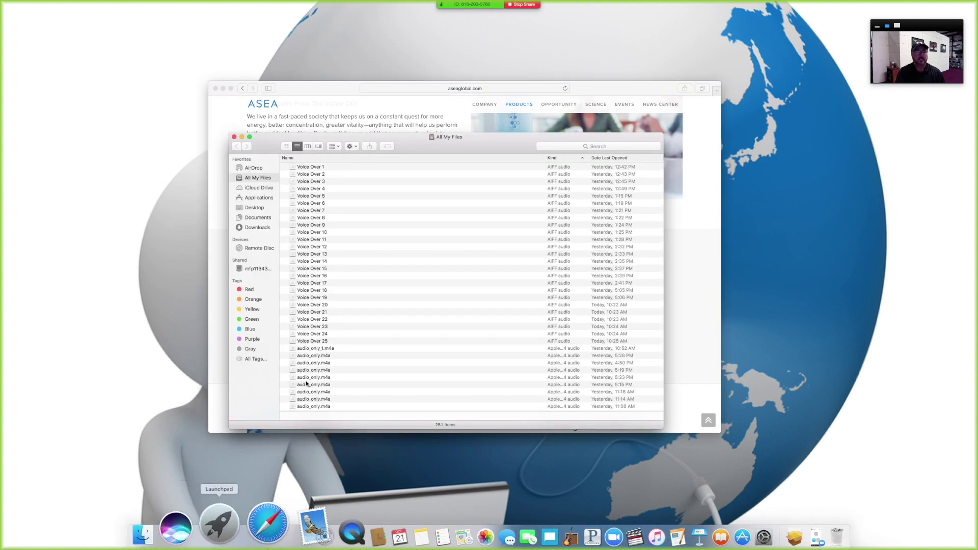
{"action": "left_click", "coordinate": [258, 217]}
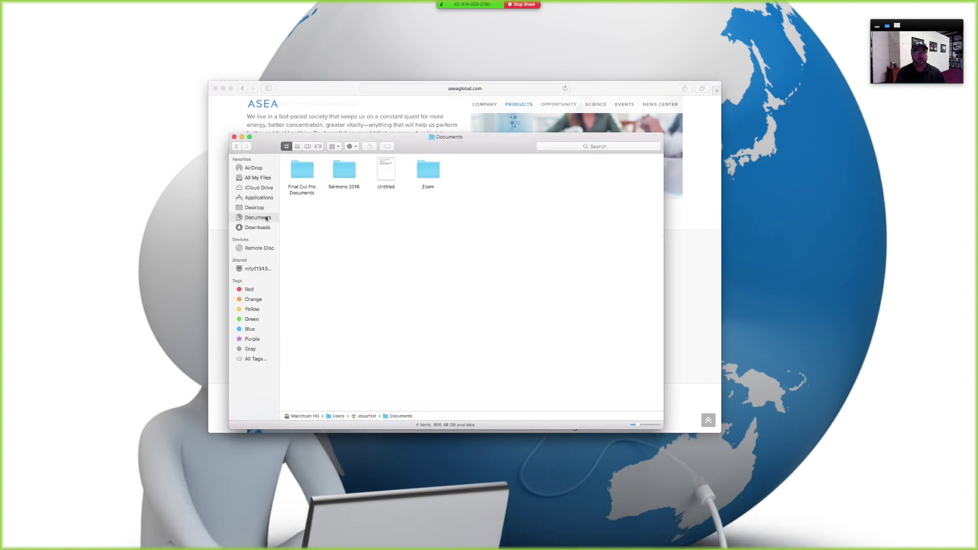
{"action": "double_click", "coordinate": [433, 171]}
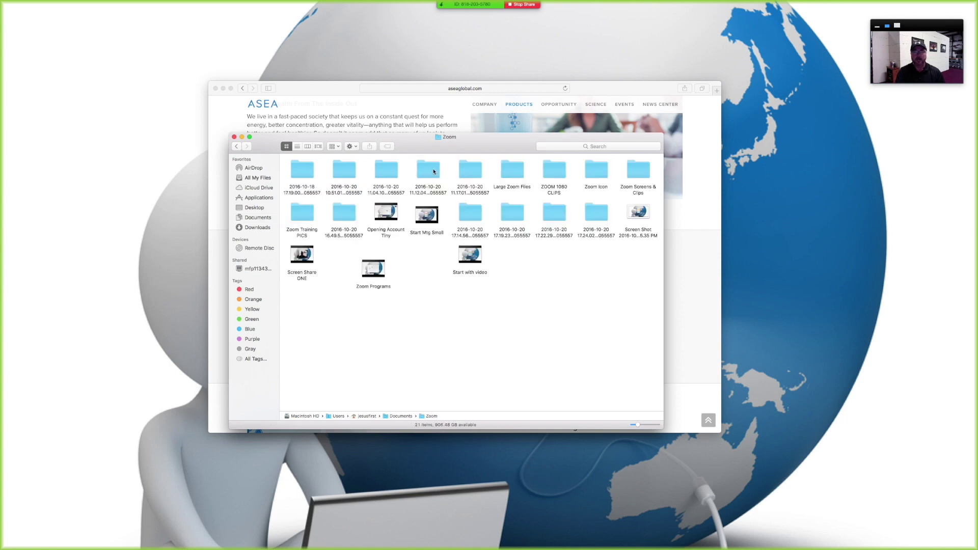
{"action": "double_click", "coordinate": [639, 213]}
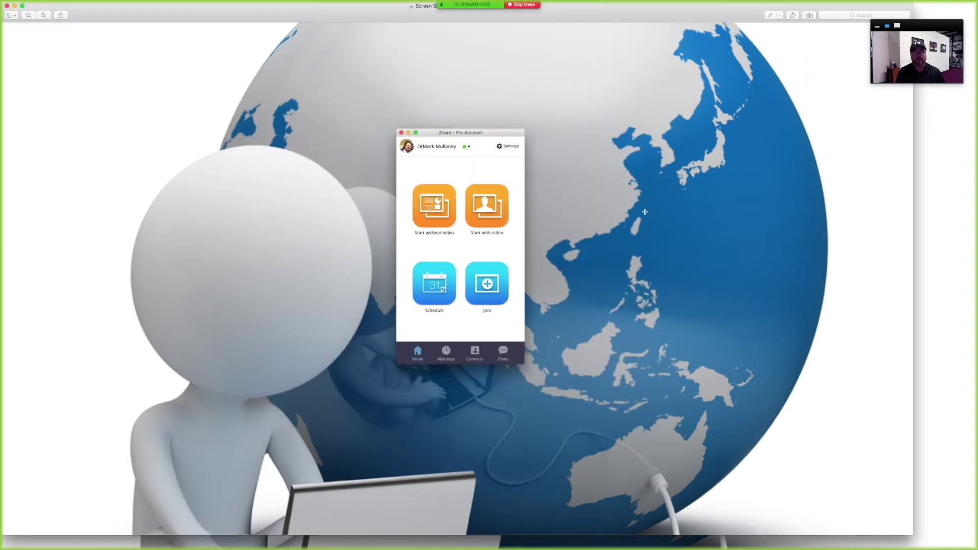
Close the screenshot preview, the Zoom folder window and the browser window.
{"action": "left_click", "coordinate": [7, 6]}
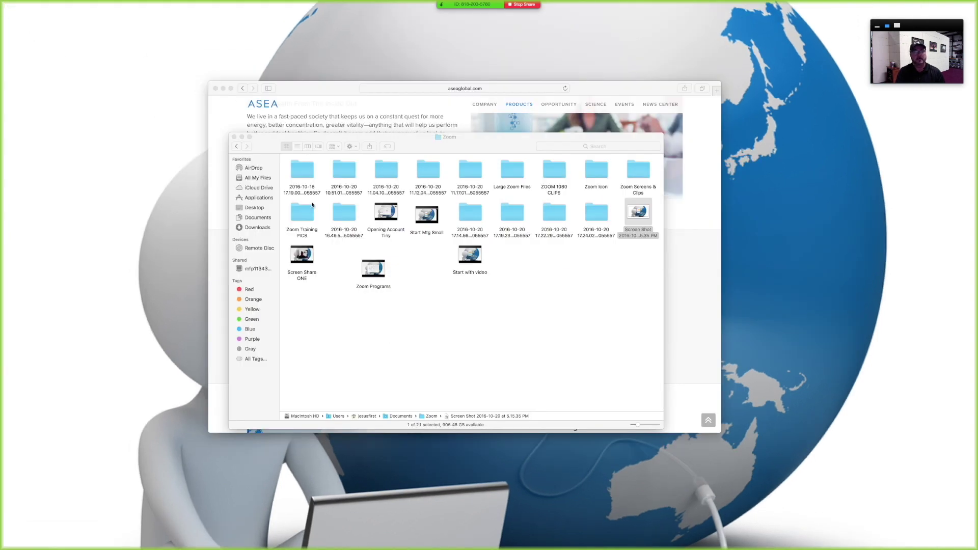
{"action": "left_click", "coordinate": [234, 137]}
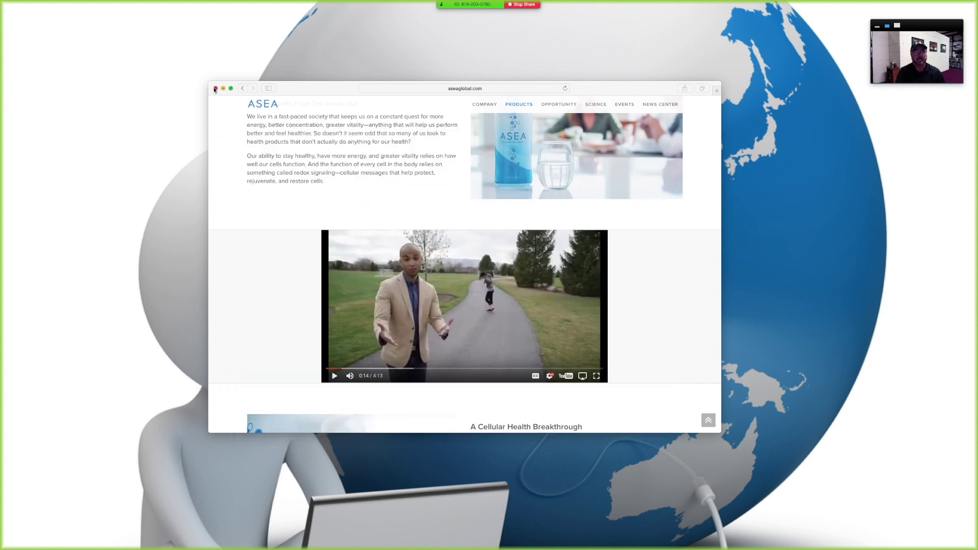
{"action": "left_click", "coordinate": [215, 89]}
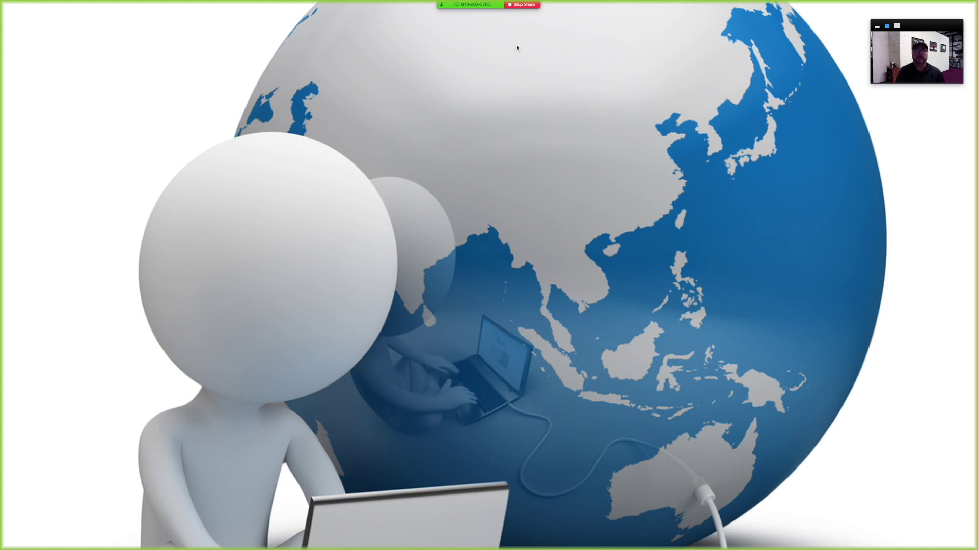
End screen sharing and bring up the meeting window's controls over the webcam view.
{"action": "left_click", "coordinate": [523, 5]}
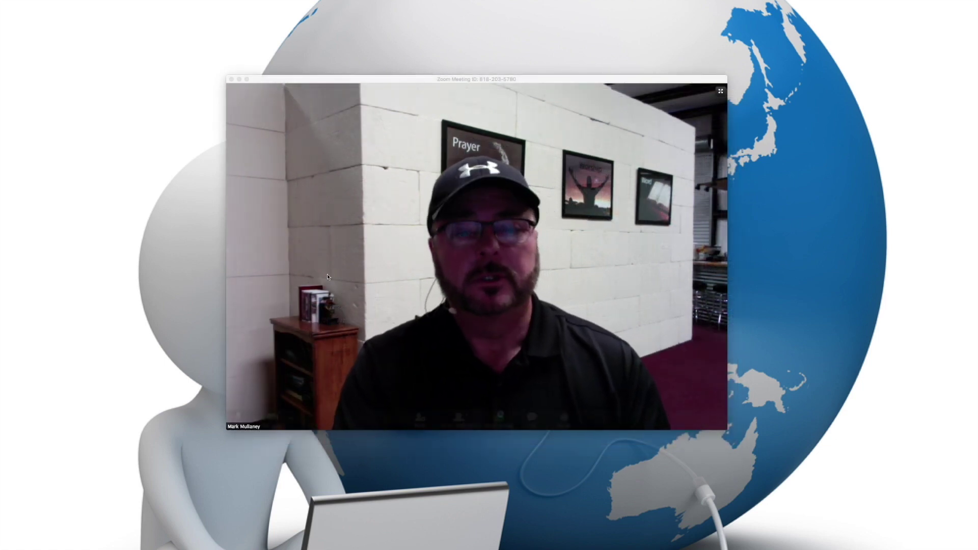
{"action": "mouse_move", "coordinate": [483, 343]}
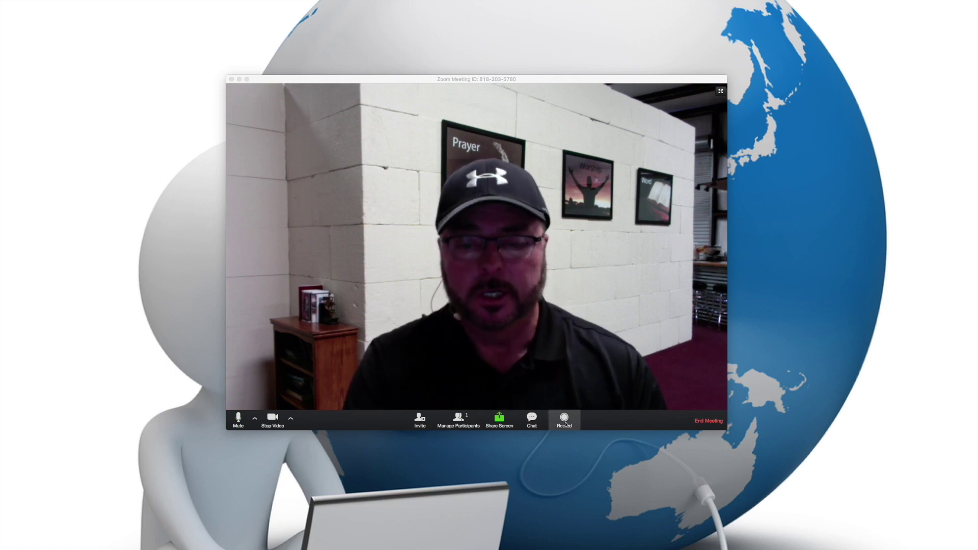
Record the meeting, pausing and resuming twice, then stop recording for MP4 conversion.
{"action": "left_click", "coordinate": [565, 420]}
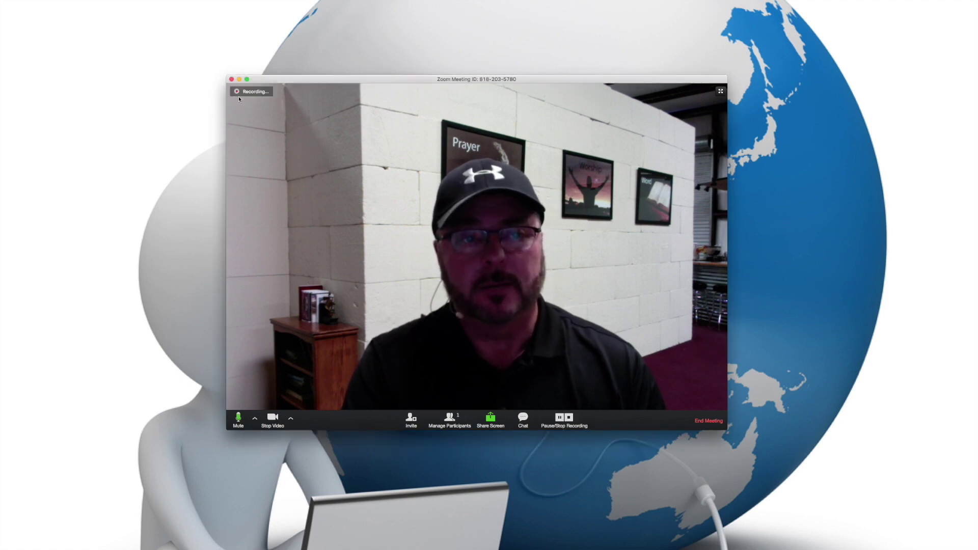
{"action": "mouse_move", "coordinate": [235, 95]}
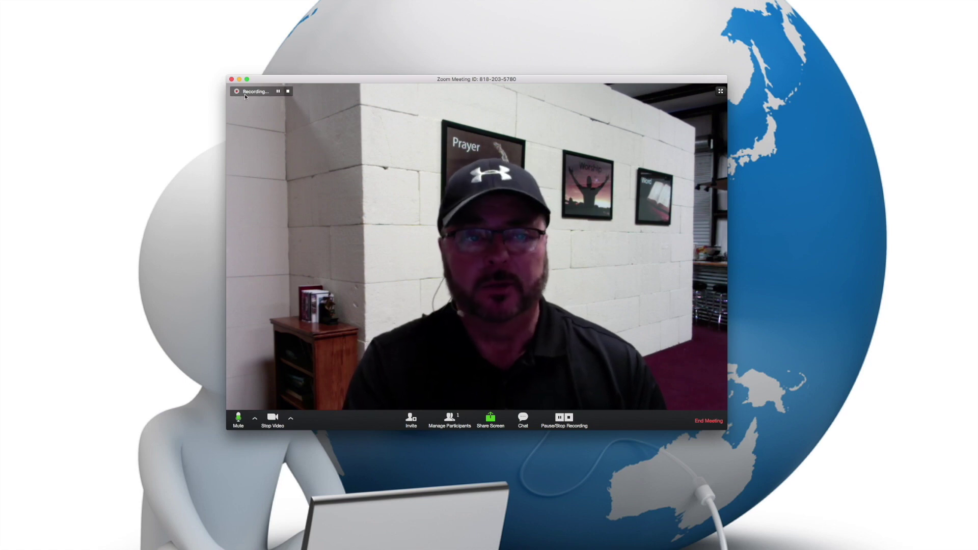
{"action": "left_click", "coordinate": [278, 93]}
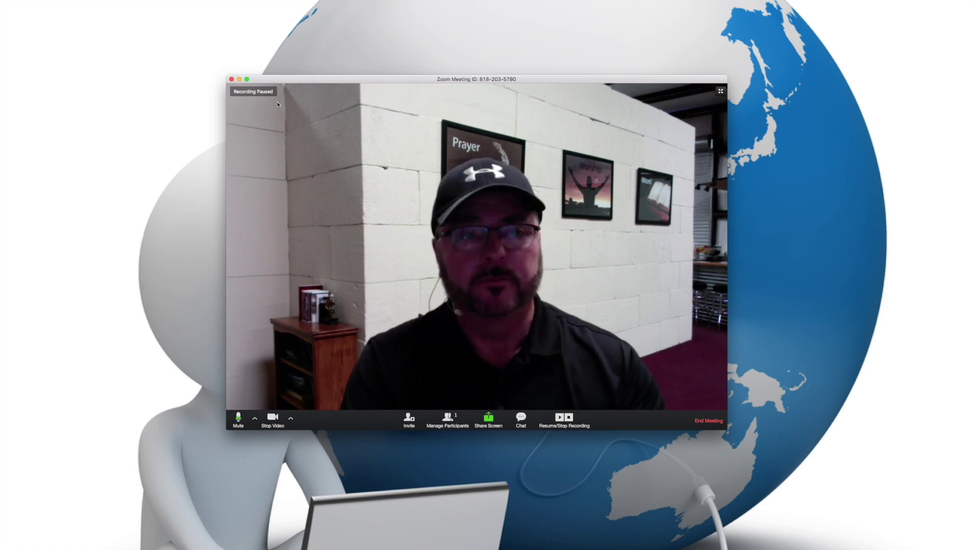
{"action": "mouse_move", "coordinate": [282, 93]}
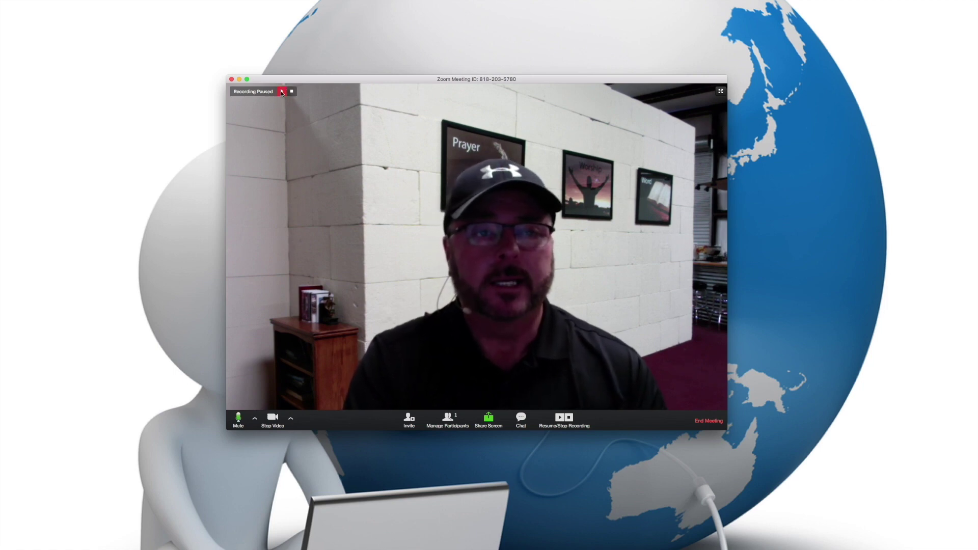
{"action": "left_click", "coordinate": [282, 91]}
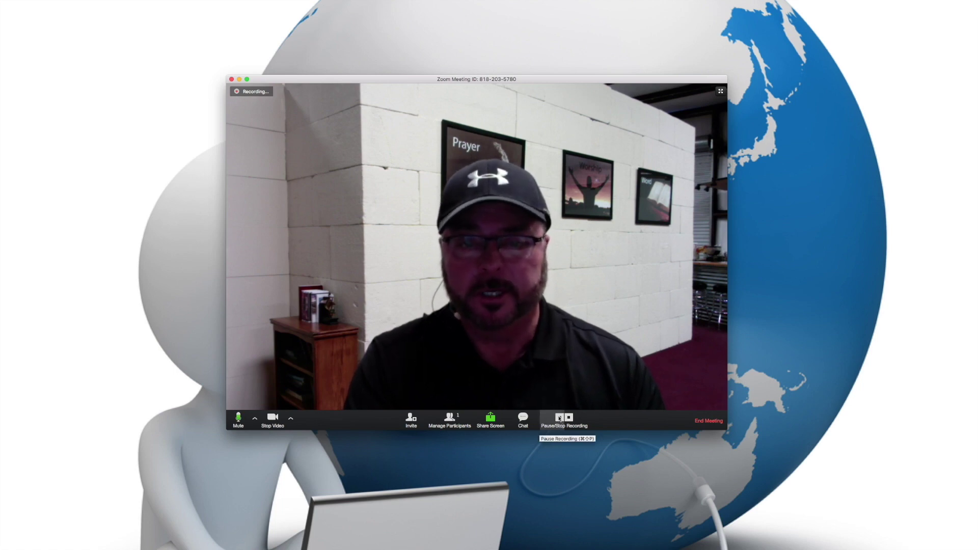
{"action": "left_click", "coordinate": [559, 417]}
{"action": "left_click", "coordinate": [559, 418]}
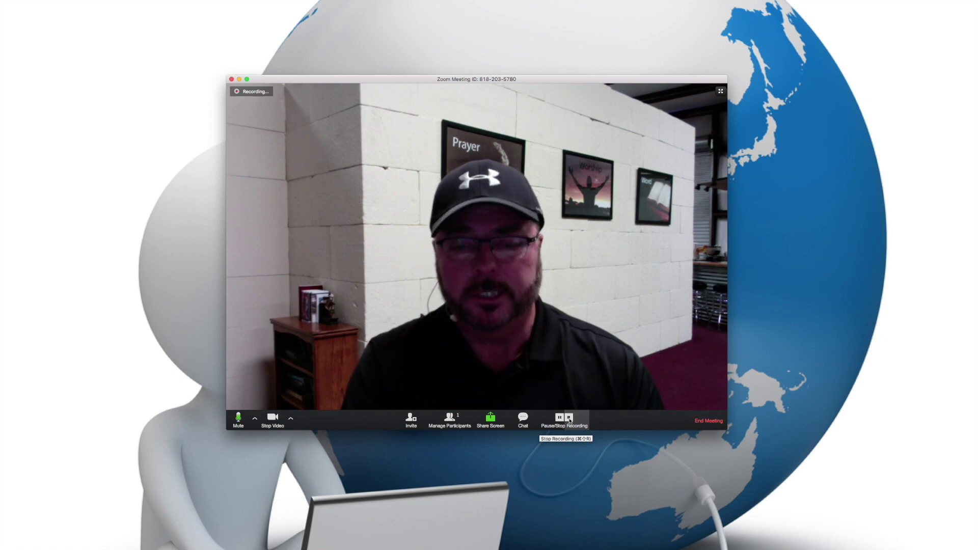
{"action": "left_click", "coordinate": [570, 419]}
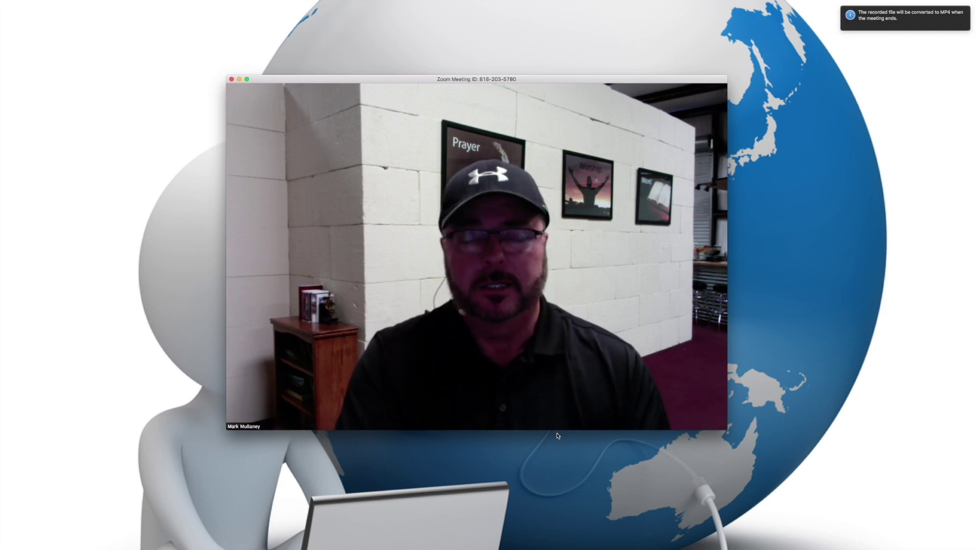
{"action": "mouse_move", "coordinate": [564, 430]}
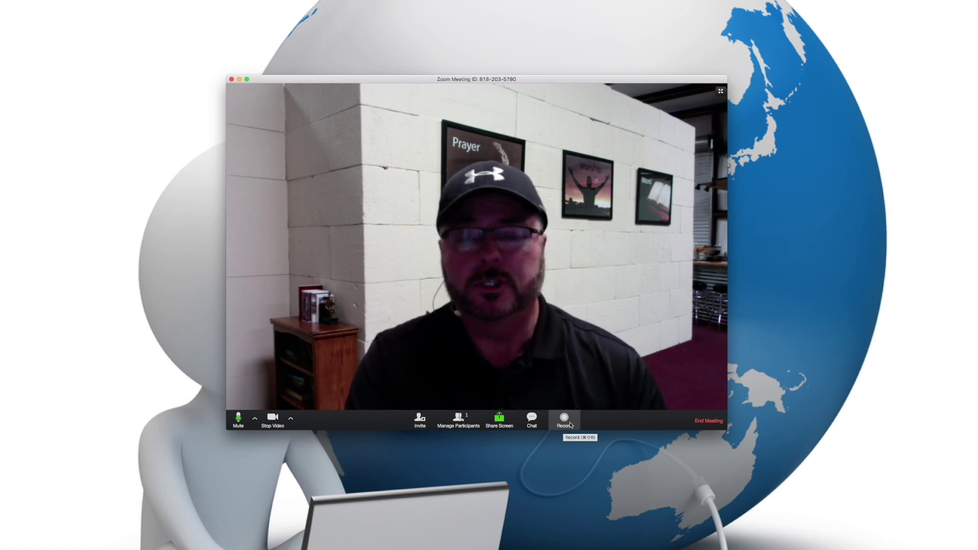
End the meeting for all participants and let the recording convert to zoom_0.mp4.
{"action": "left_click", "coordinate": [706, 421]}
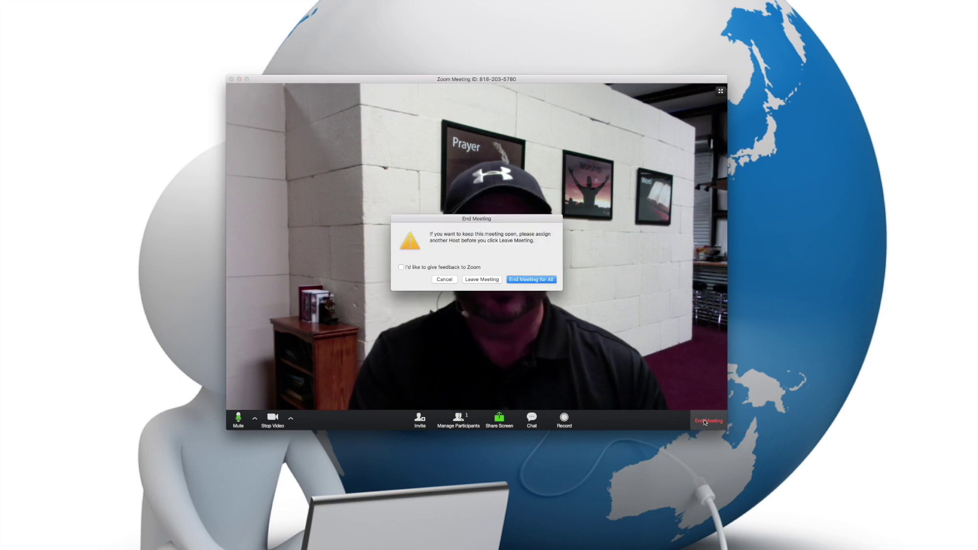
{"action": "left_click", "coordinate": [530, 280]}
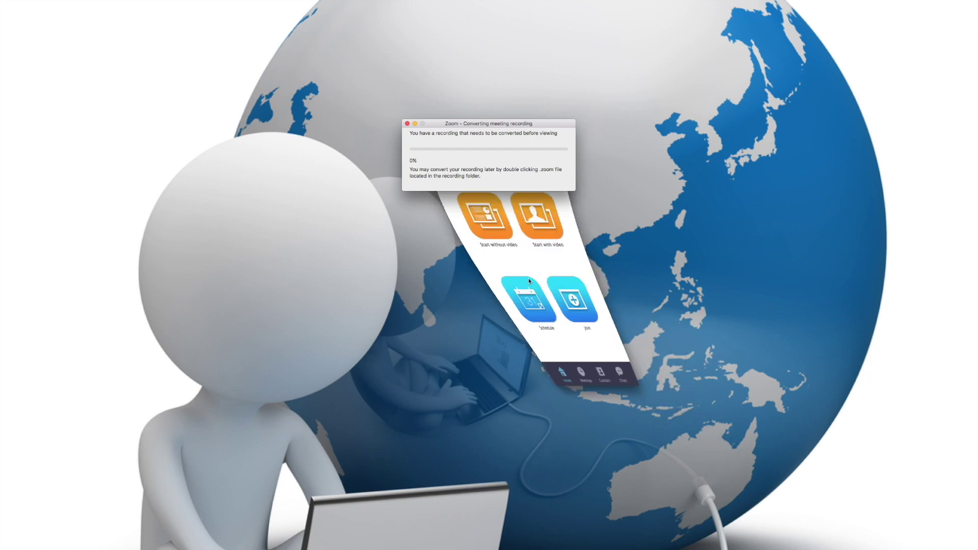
{"action": "left_click_drag", "start_coordinate": [435, 129], "coordinate": [433, 172]}
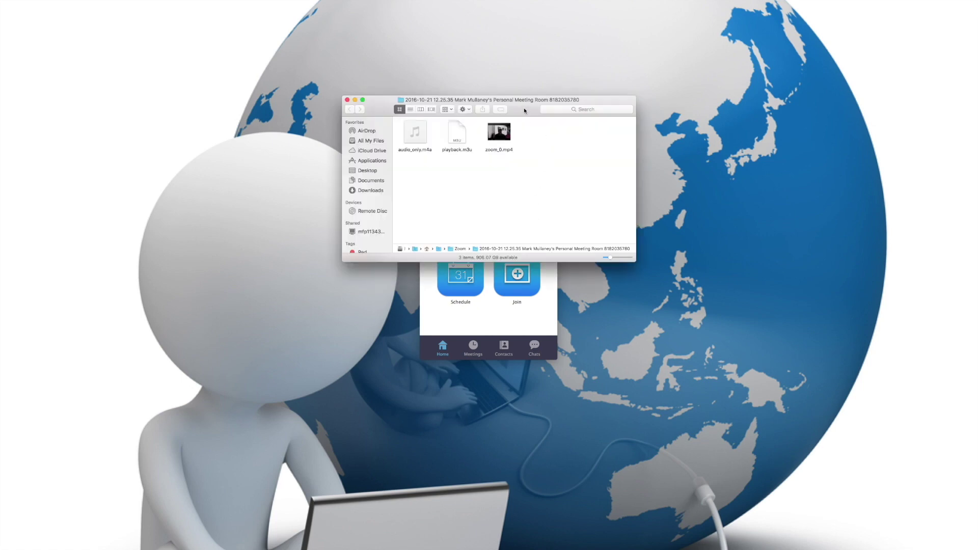
Move the Finder recording folder window lower so the Zoom window header shows above it.
{"action": "left_click_drag", "start_coordinate": [523, 108], "coordinate": [526, 160]}
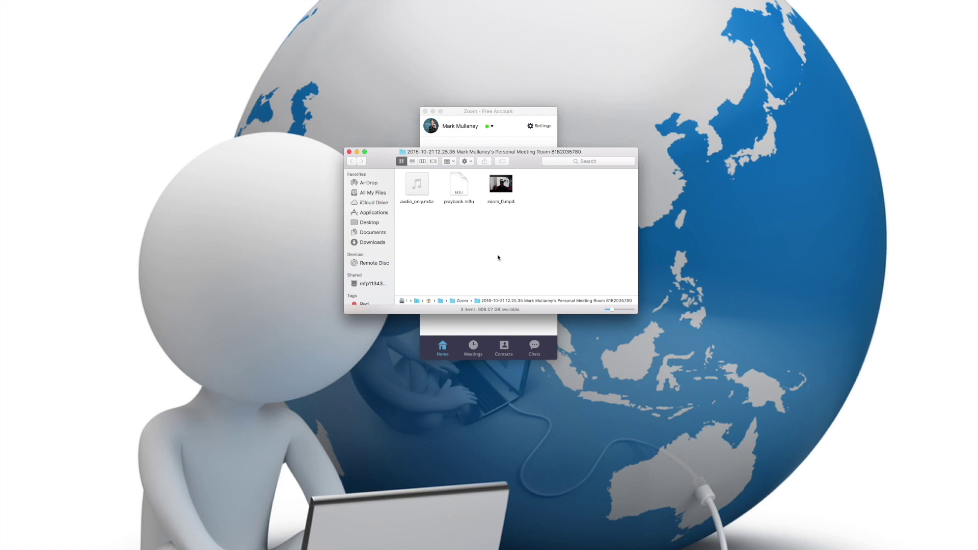
{"action": "mouse_move", "coordinate": [509, 188]}
Open zoom_0.mp4 in QuickTime, centre it, play it, pause at 00:09, and close the player.
{"action": "double_click", "coordinate": [508, 186]}
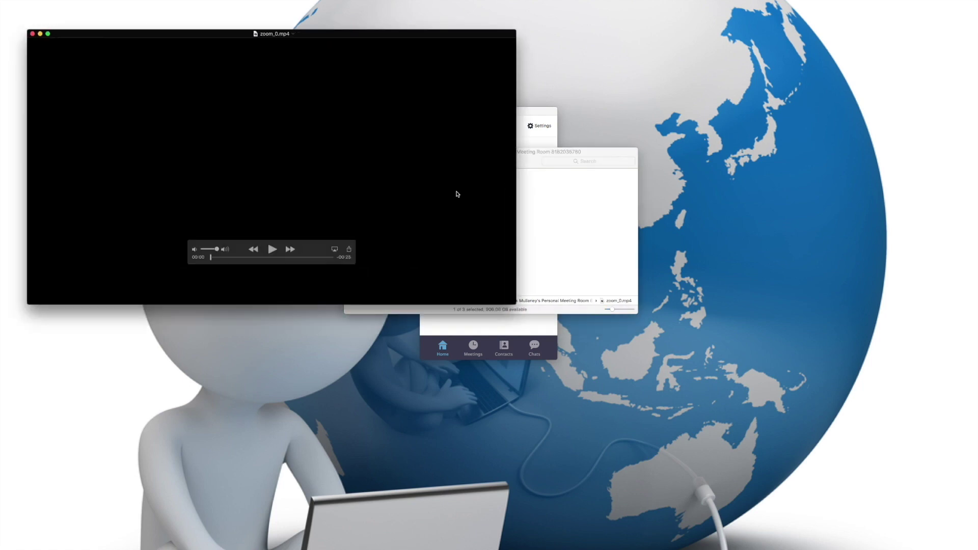
{"action": "left_click_drag", "start_coordinate": [386, 37], "coordinate": [552, 130]}
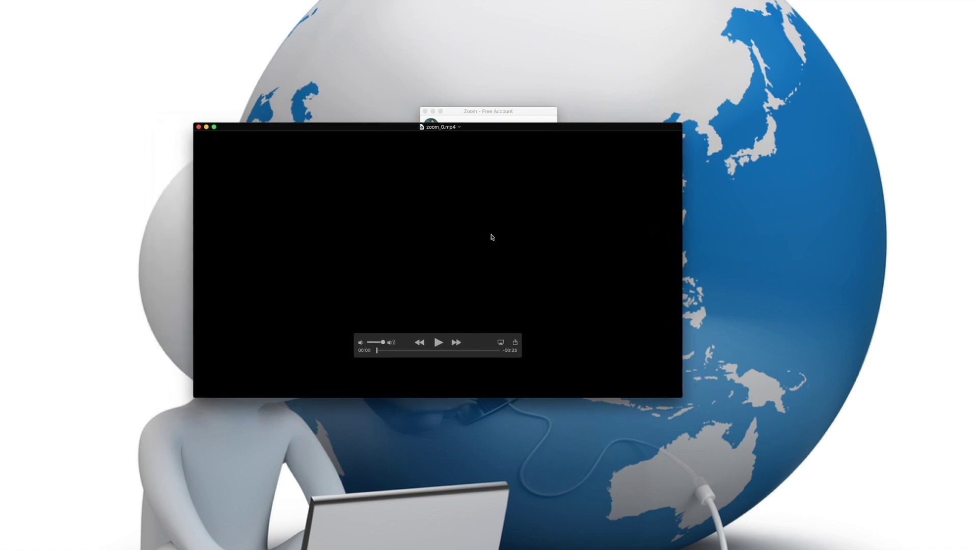
{"action": "left_click", "coordinate": [439, 344]}
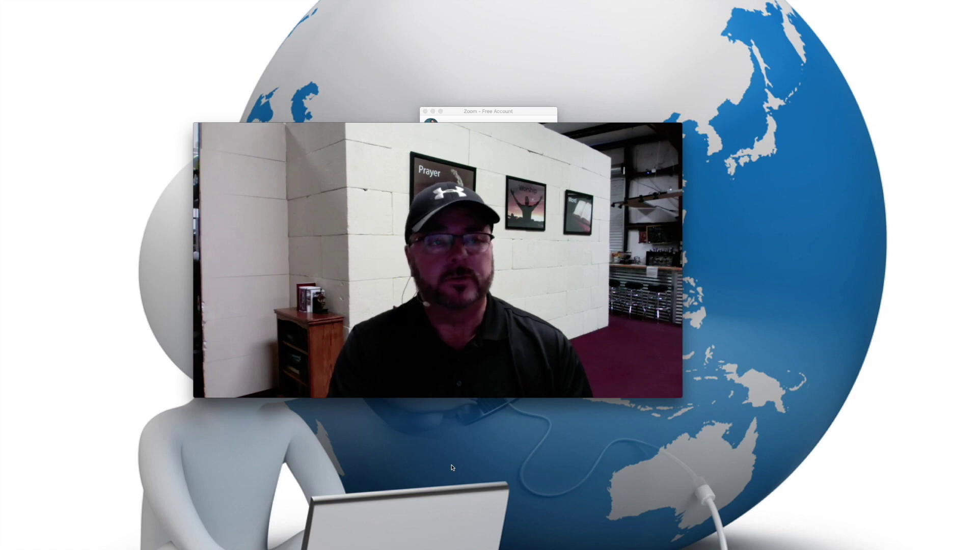
{"action": "mouse_move", "coordinate": [481, 377]}
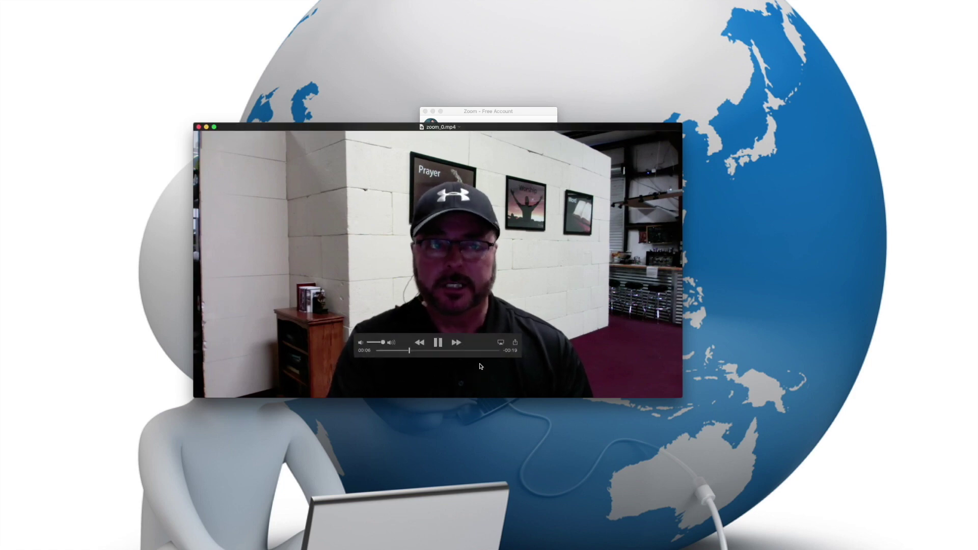
{"action": "left_click", "coordinate": [441, 347]}
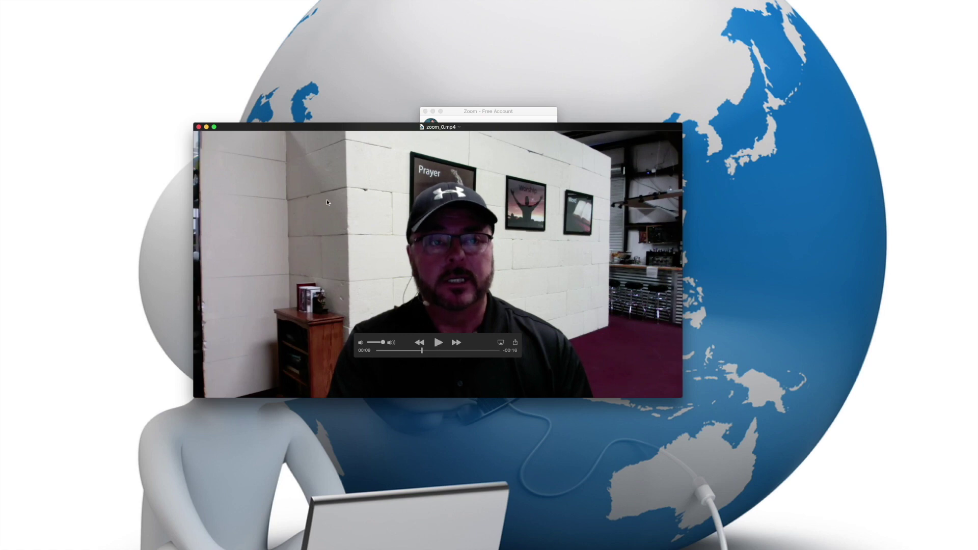
{"action": "left_click", "coordinate": [198, 127]}
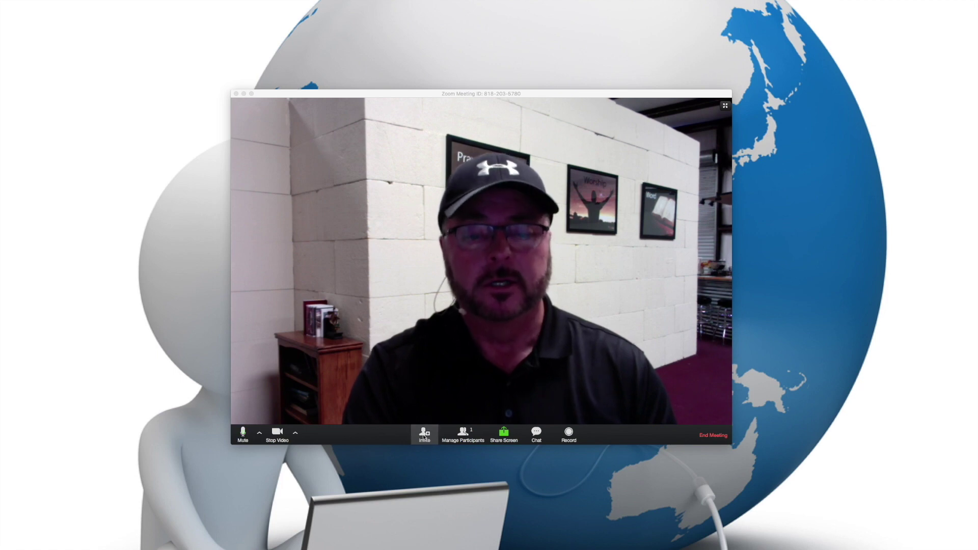
Create a prefilled Gmail invitation from the meeting's Invite by Email options.
{"action": "left_click", "coordinate": [425, 439]}
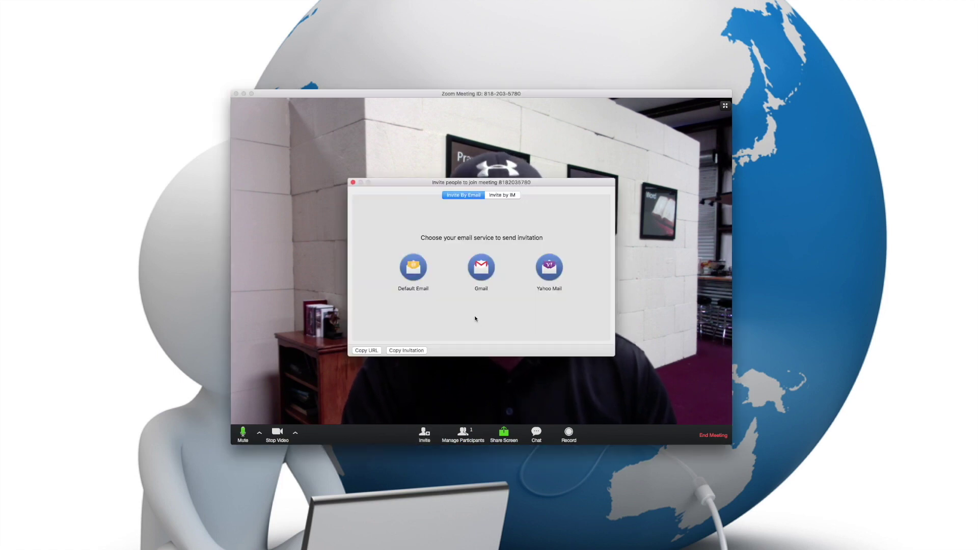
{"action": "left_click", "coordinate": [481, 277]}
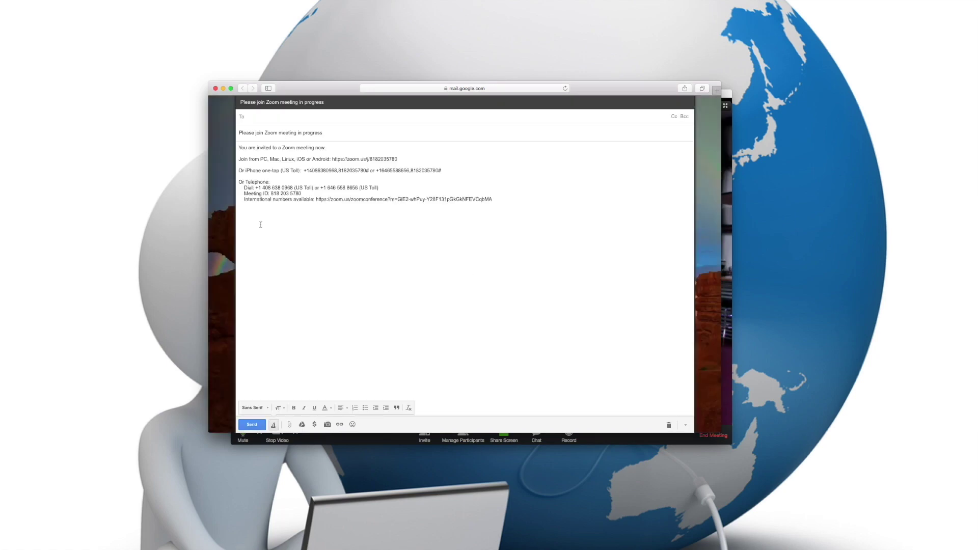
Address the Gmail invitation to a suggested contact, send it, and close the mail window.
{"action": "type", "text": "dr"}
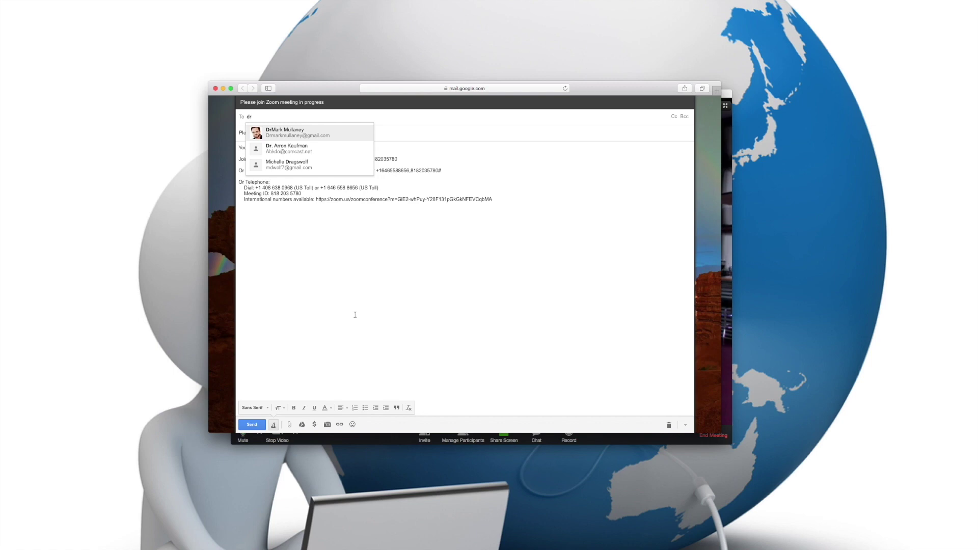
{"action": "left_click", "coordinate": [290, 133]}
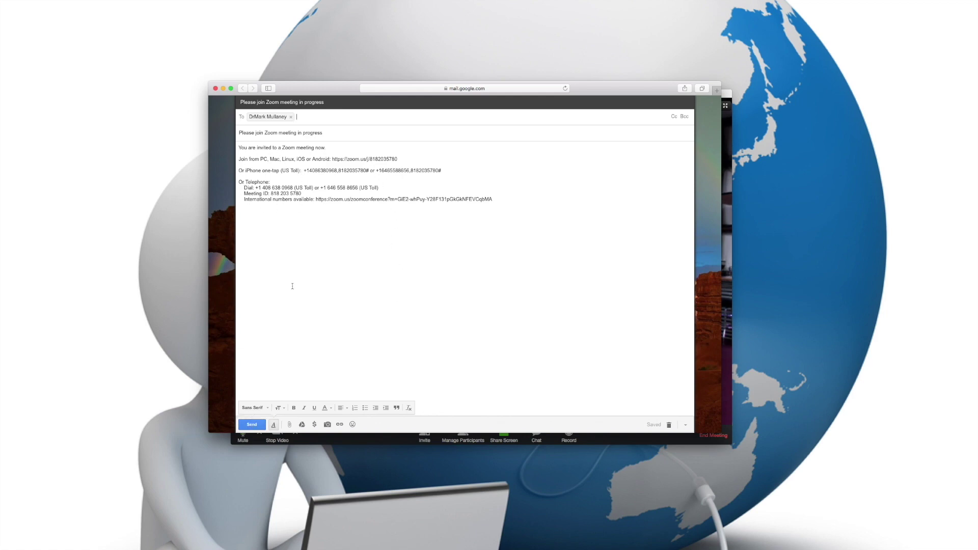
{"action": "left_click", "coordinate": [259, 427]}
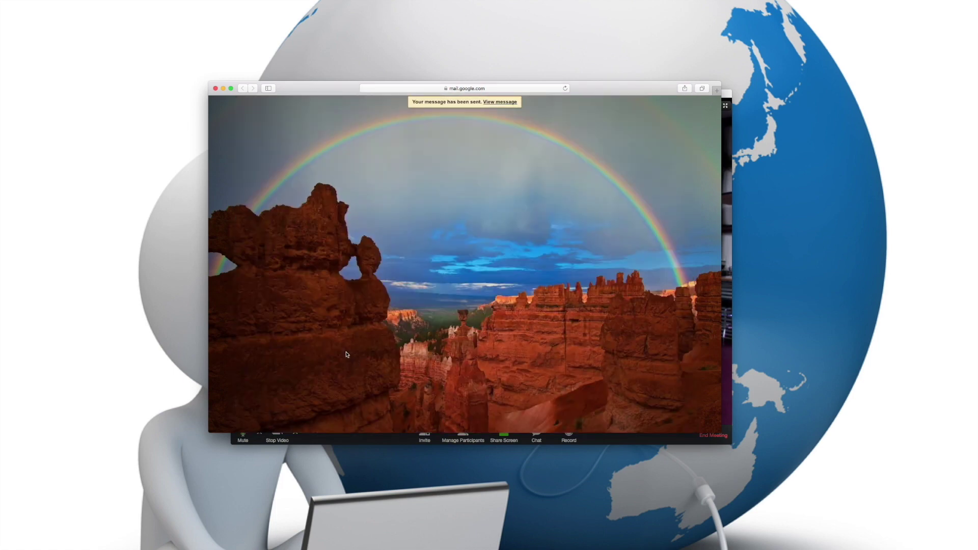
{"action": "left_click", "coordinate": [216, 89]}
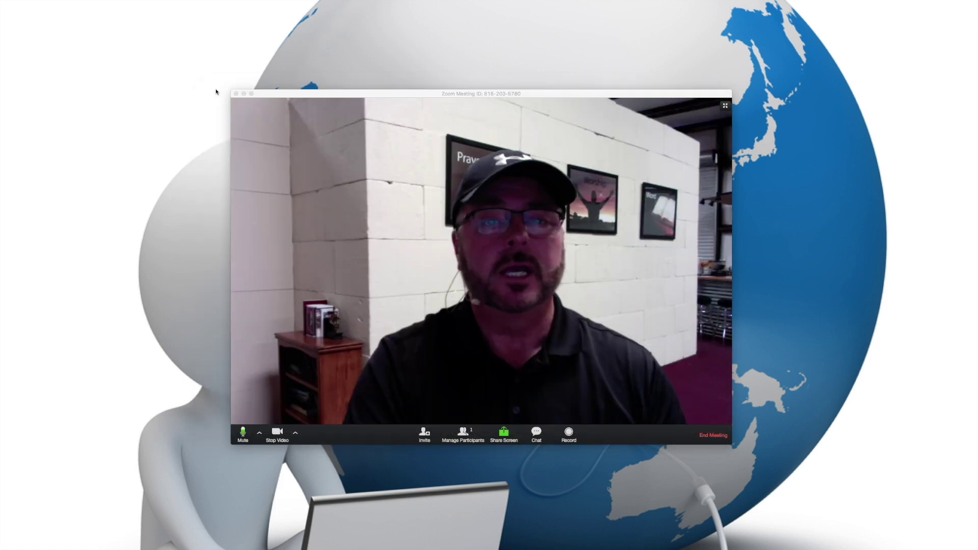